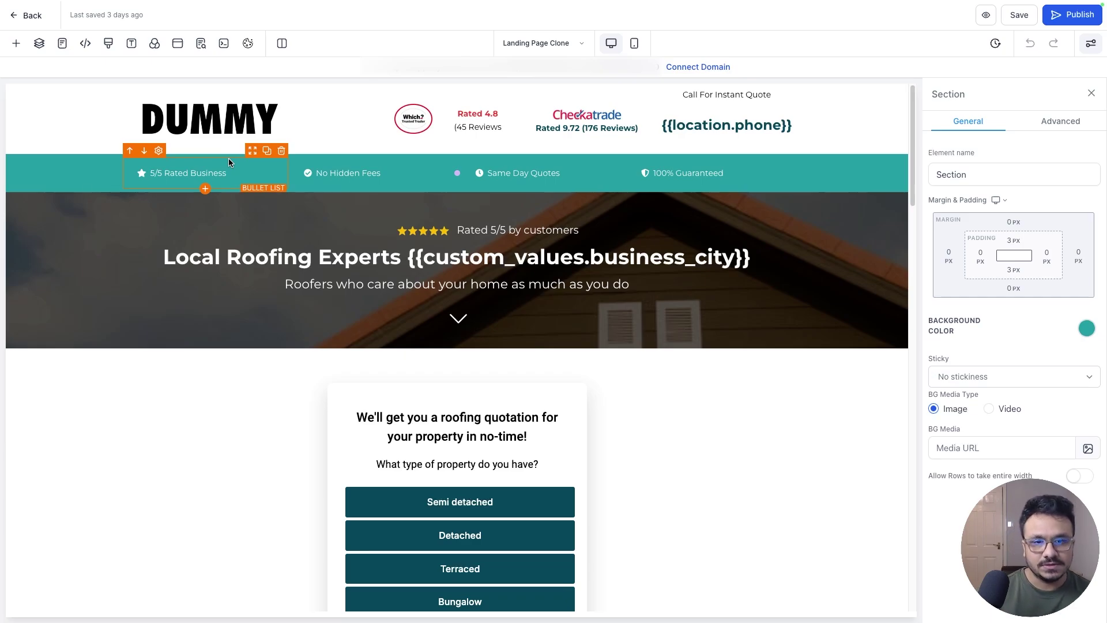
Step: Scroll through the builder page and open the header section's settings
scroll(468, 429, "down", 2)
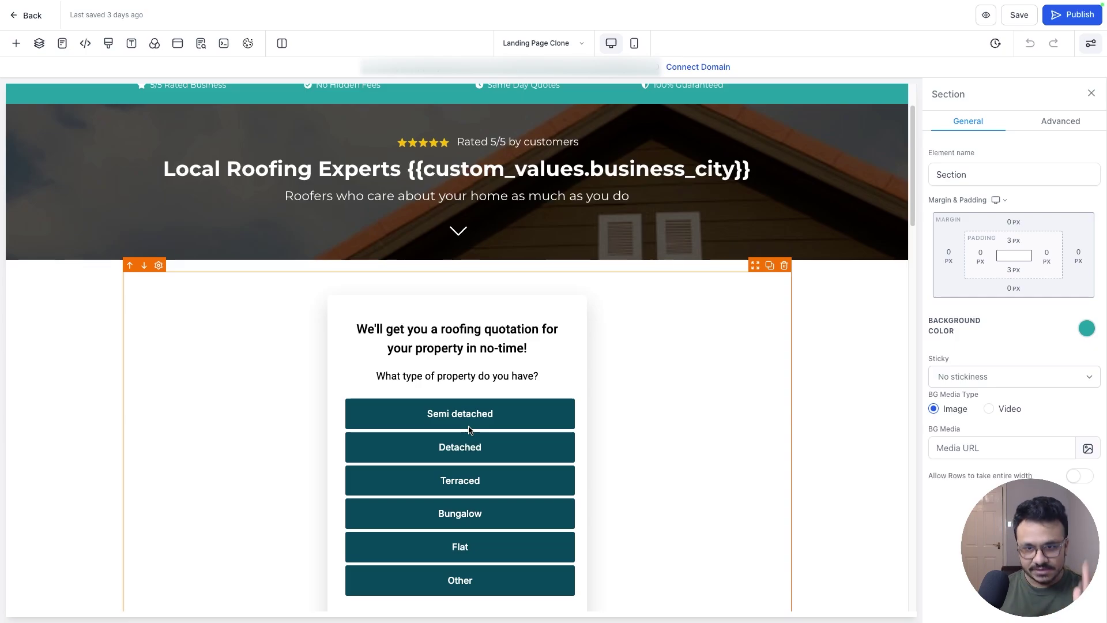
scroll(469, 429, "up", 2)
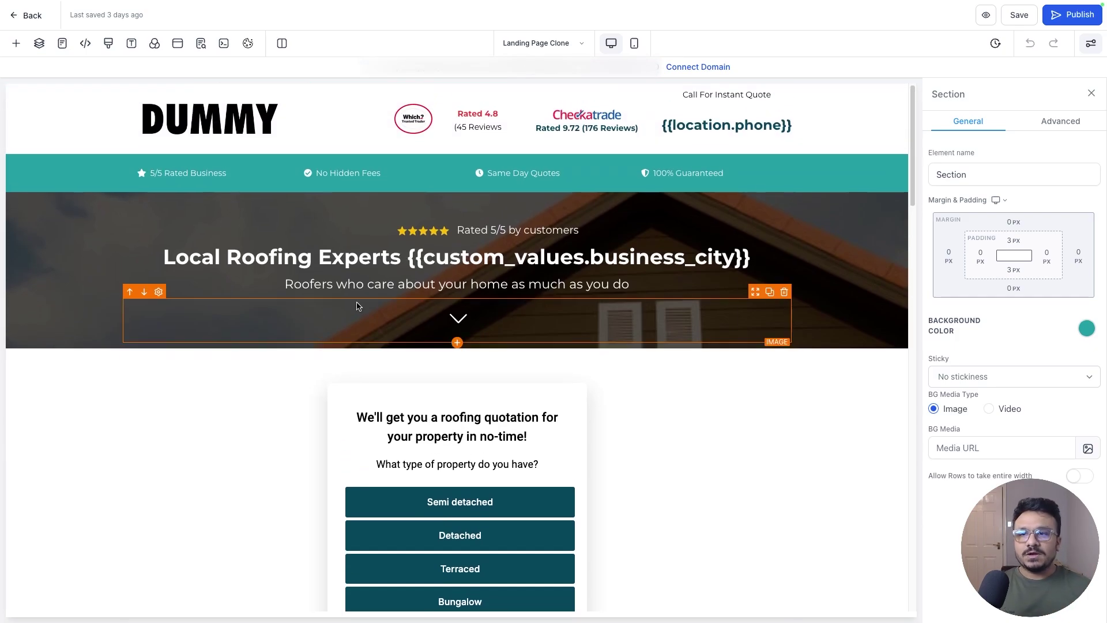
left_click(99, 140)
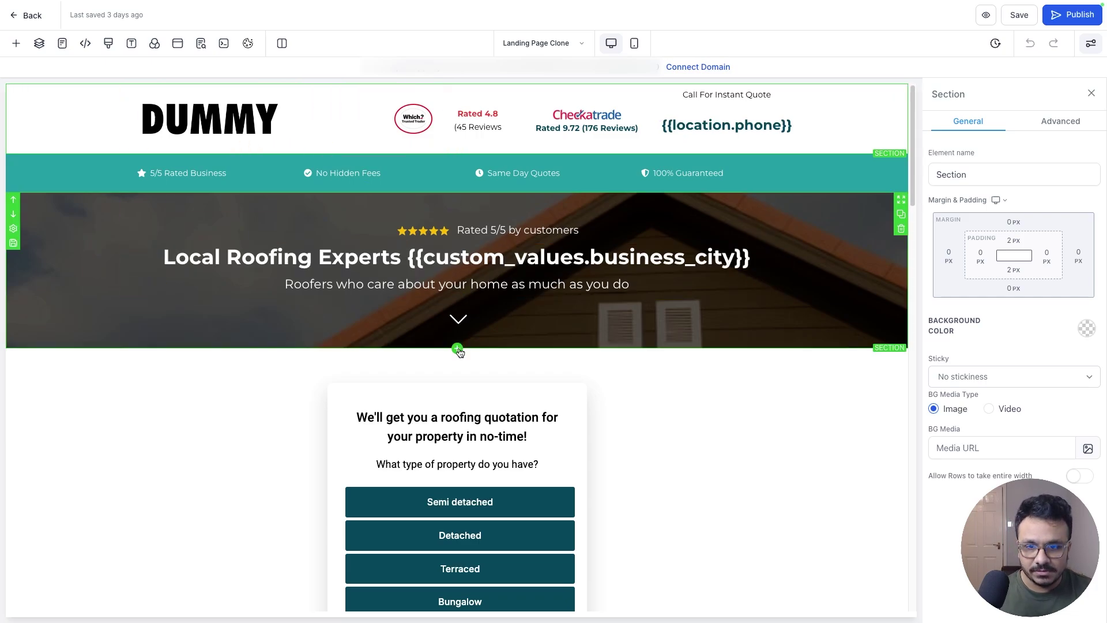
Step: Add then remove a four-column row below the hero; view mobile layout with Call Now bar settings
left_click(457, 349)
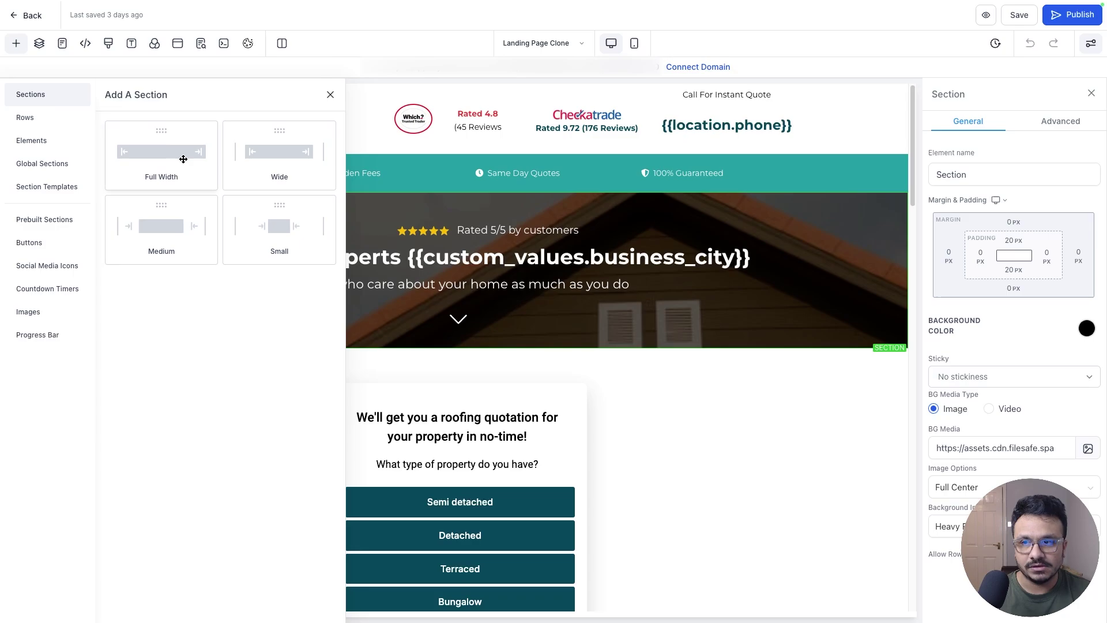
left_click(148, 152)
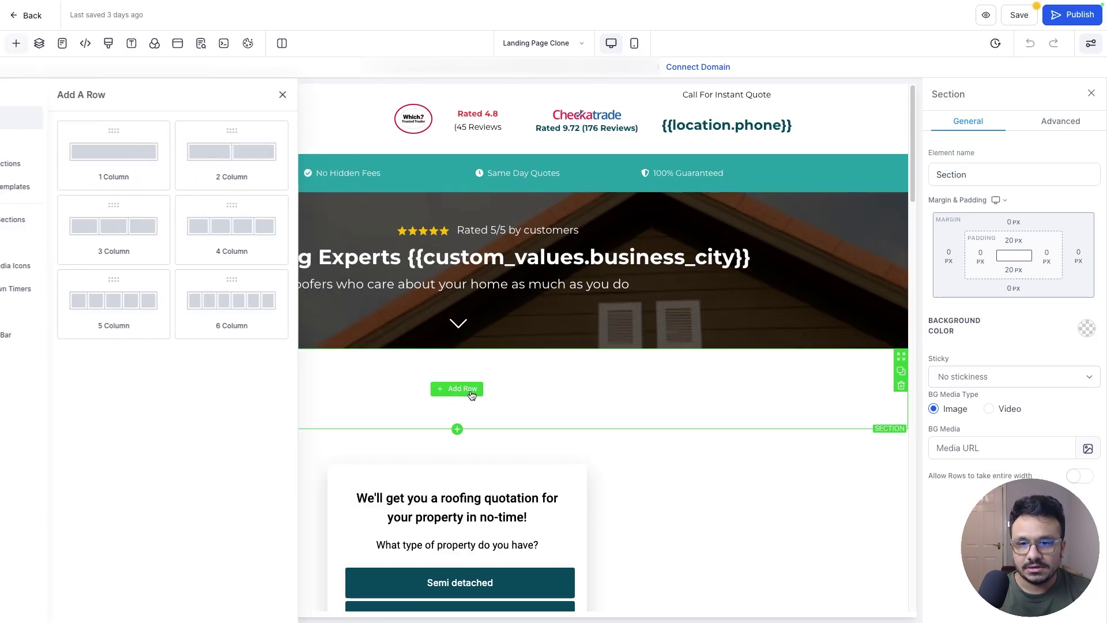
left_click(264, 247)
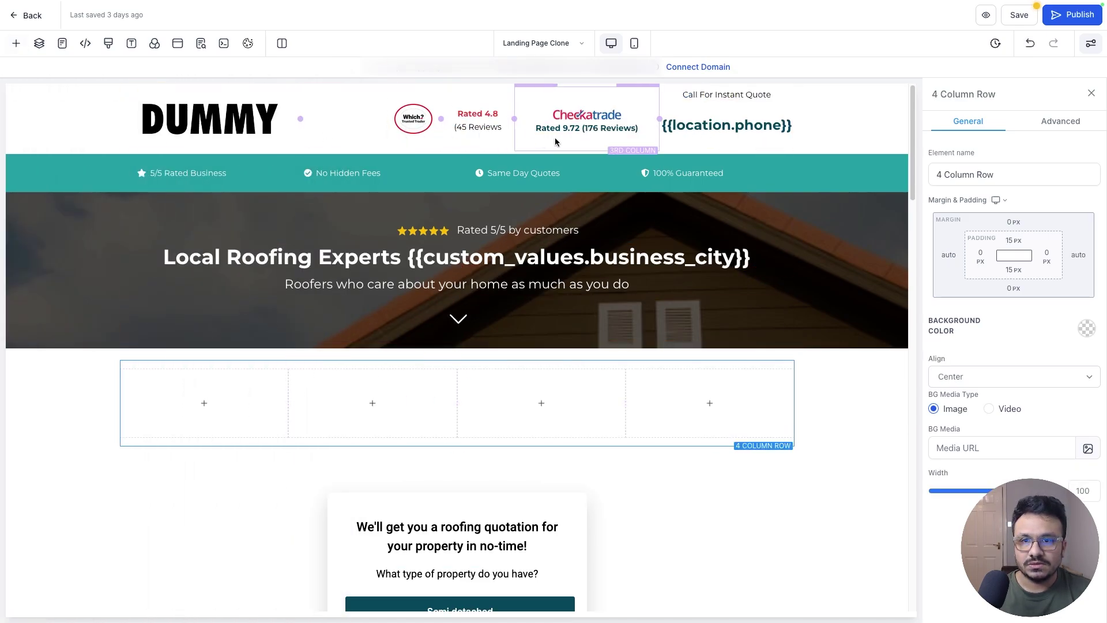
key("Delete")
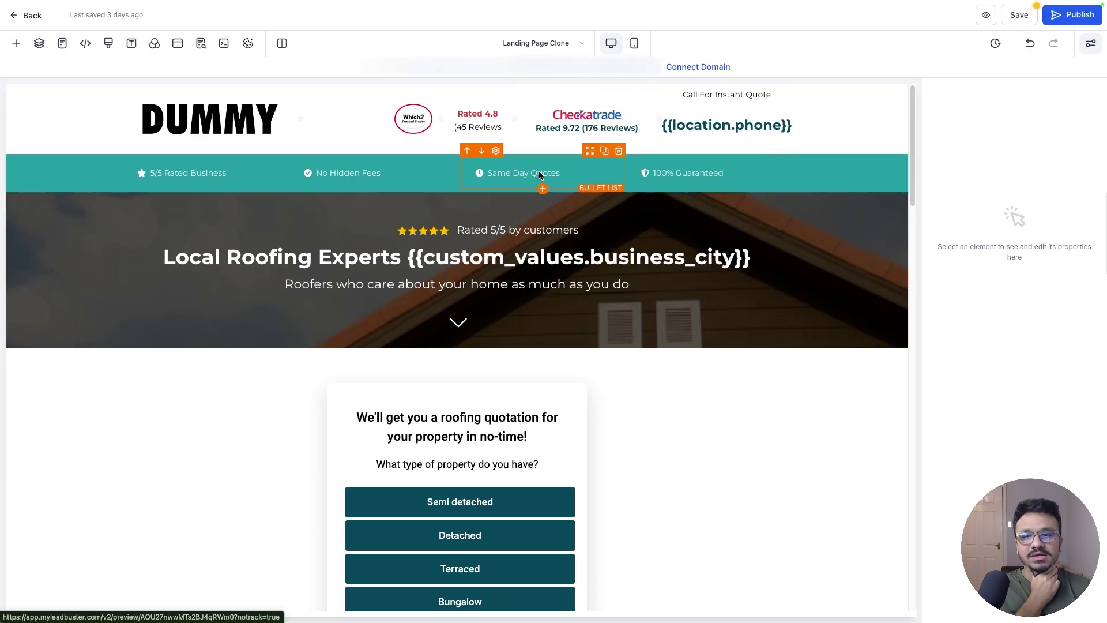
left_click(634, 43)
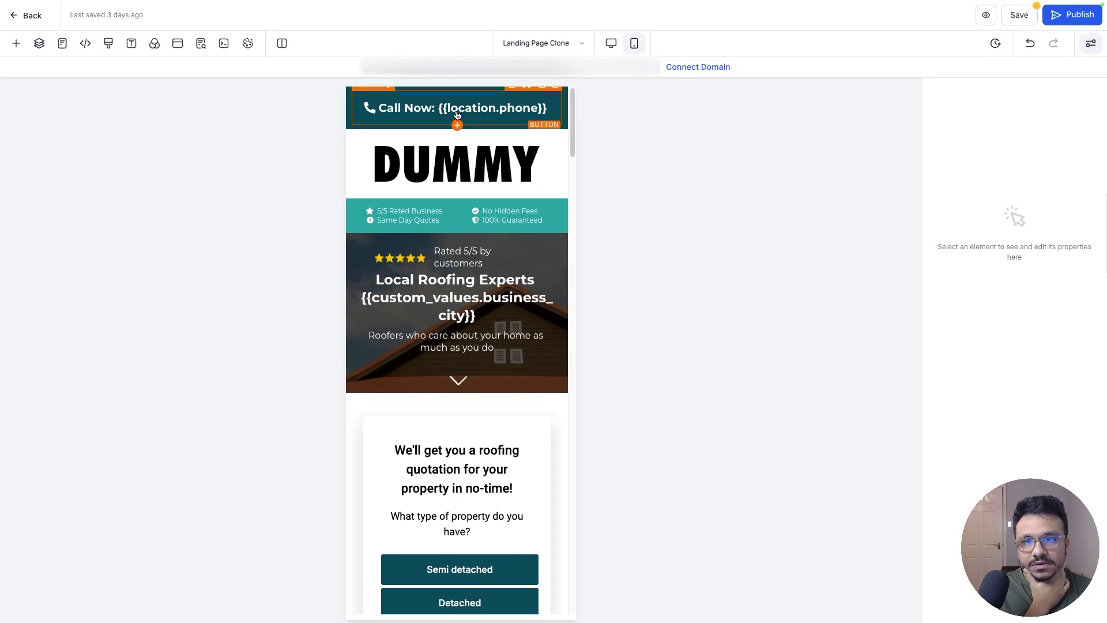
left_click(435, 128)
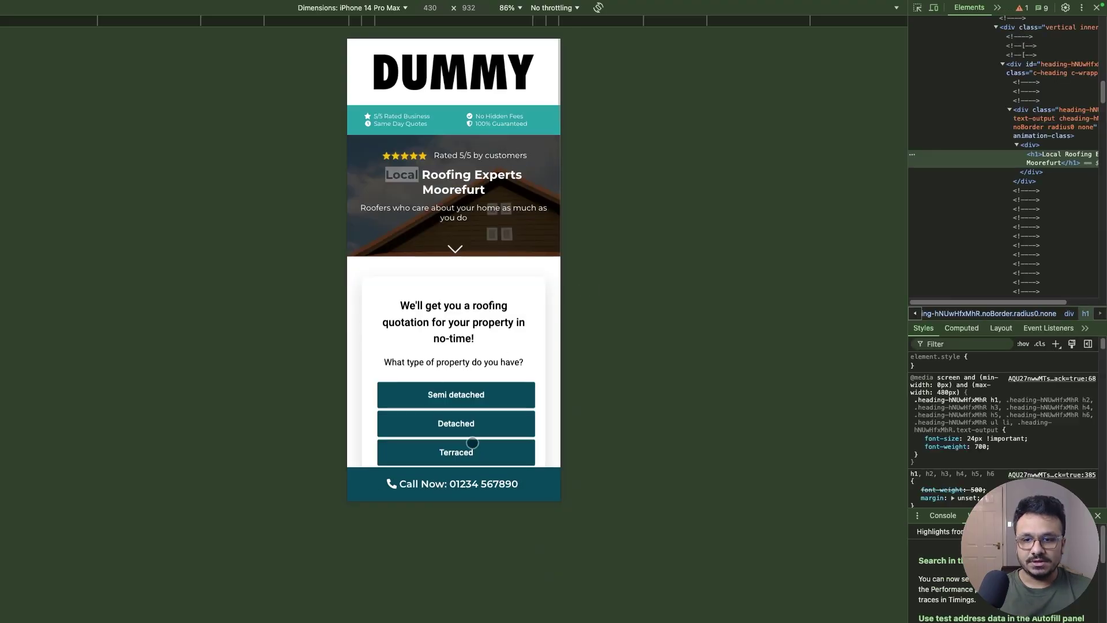
Step: Scroll the iPhone preview of the live roofing page to the services, then return to the builder
scroll(471, 436, "down", 15)
scroll(472, 438, "up", 6)
scroll(471, 436, "down", 8)
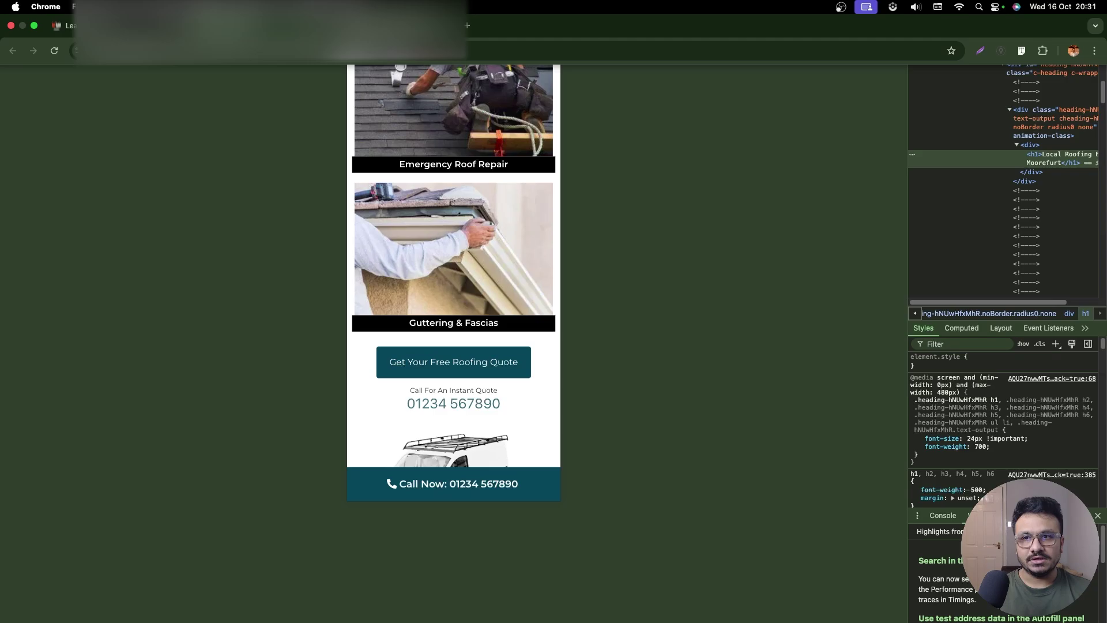
left_click(249, 25)
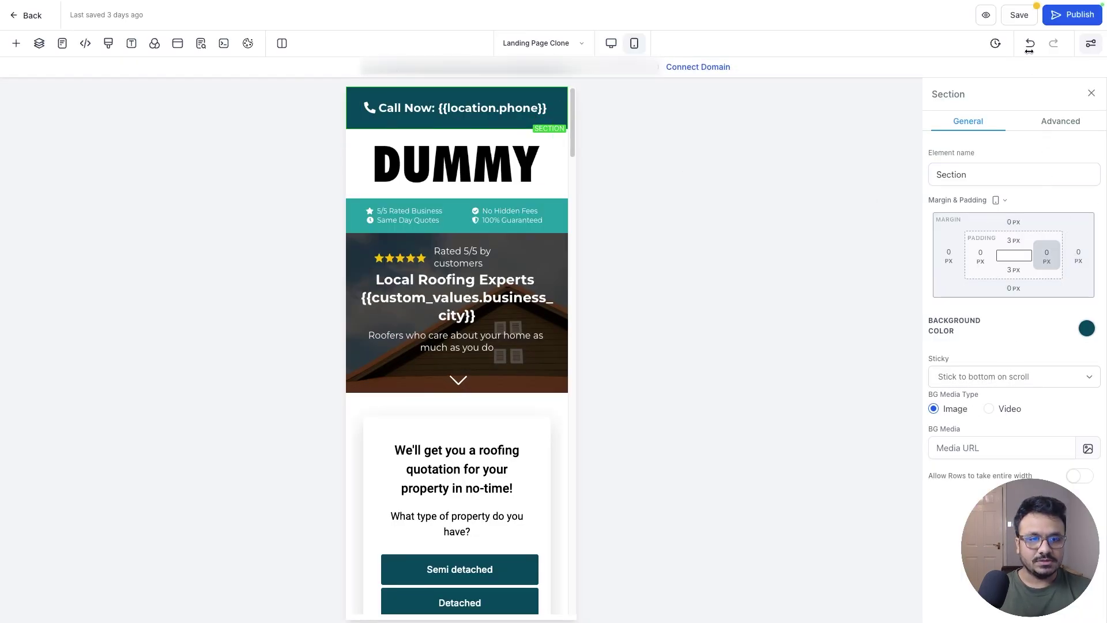
Step: Confirm the Call Now bar's Advanced visibility is mobile-only, then switch the canvas to desktop layout
left_click(1060, 120)
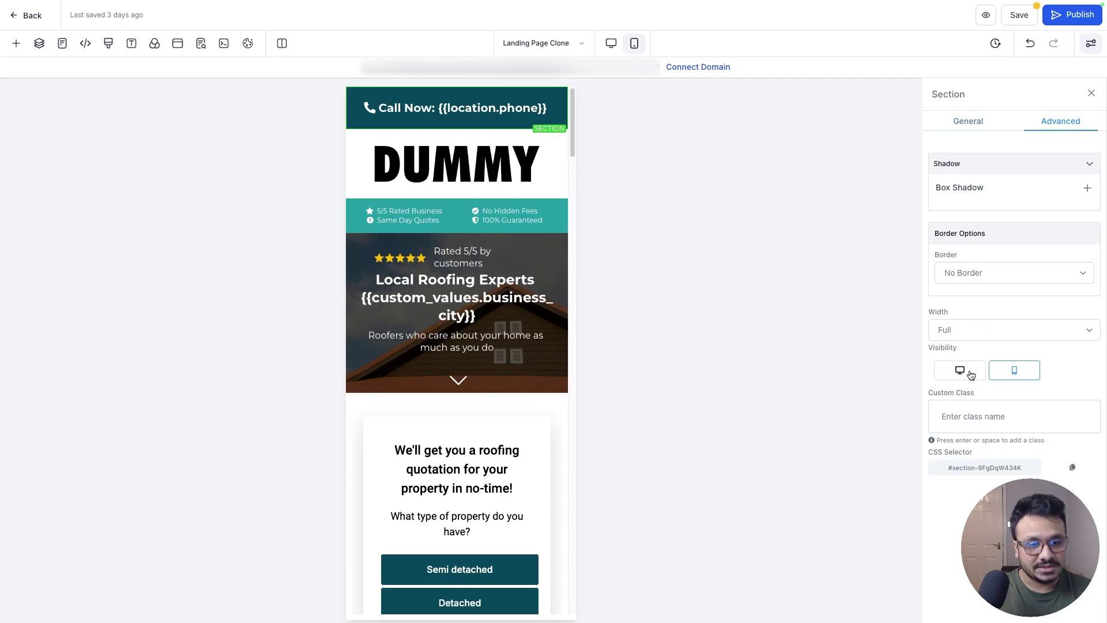
left_click(611, 43)
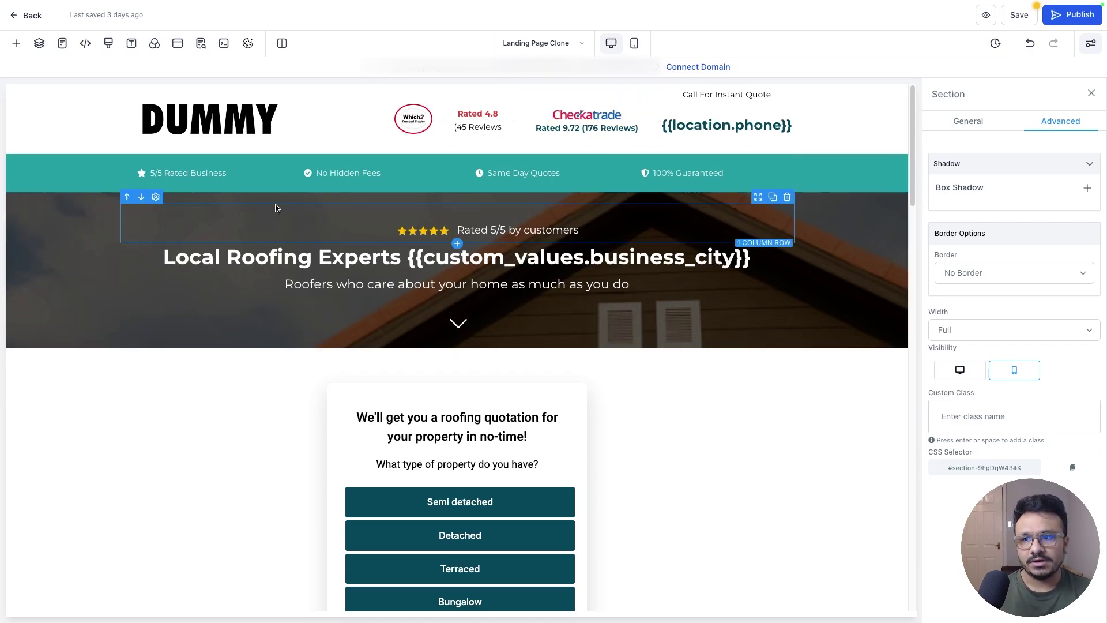
left_click(115, 171)
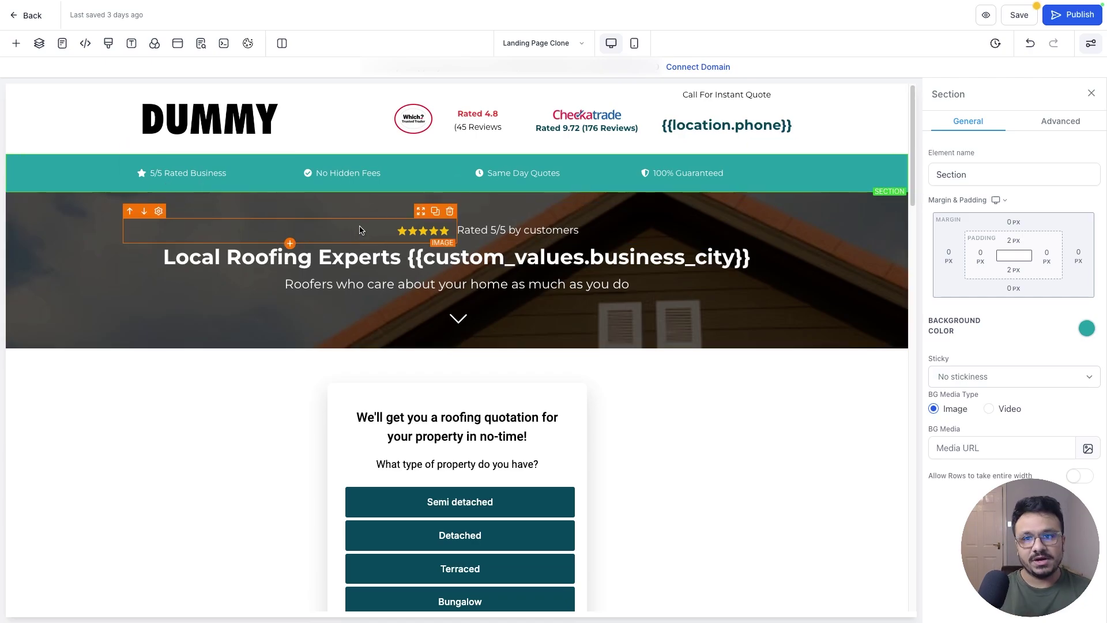
scroll(499, 222, "down", 1)
left_click(75, 281)
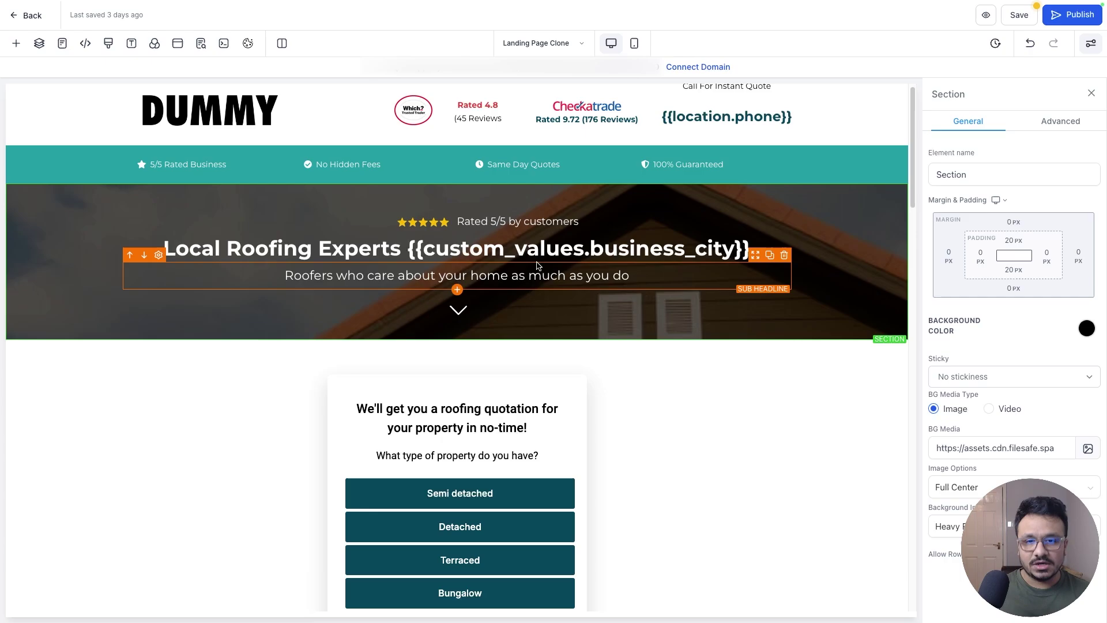
scroll(536, 266, "down", 2)
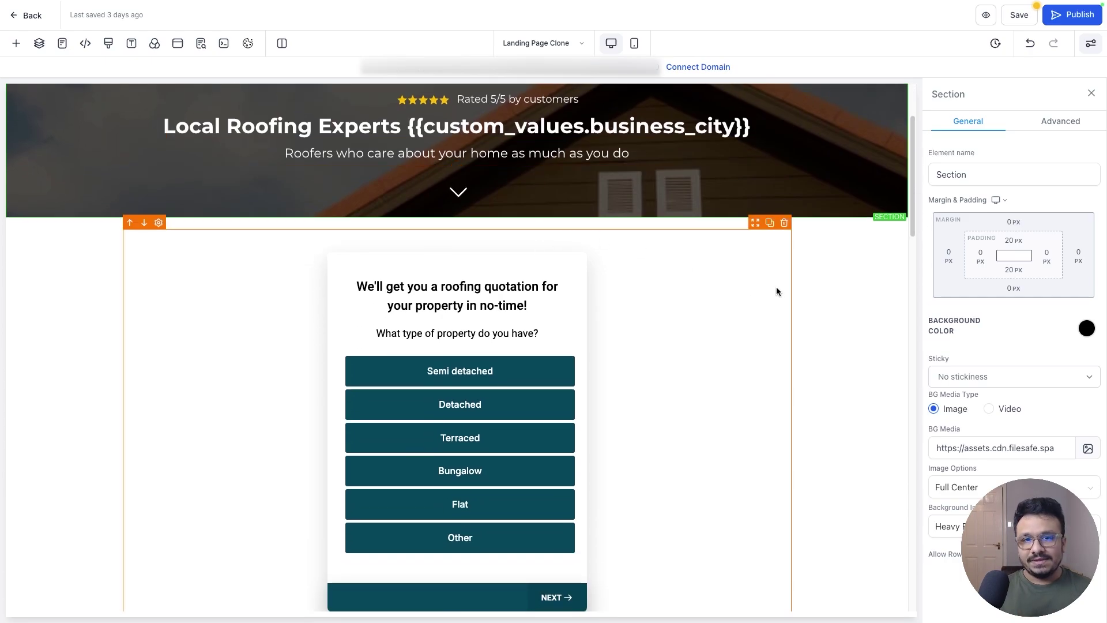
scroll(640, 265, "down", 2)
left_click(653, 265)
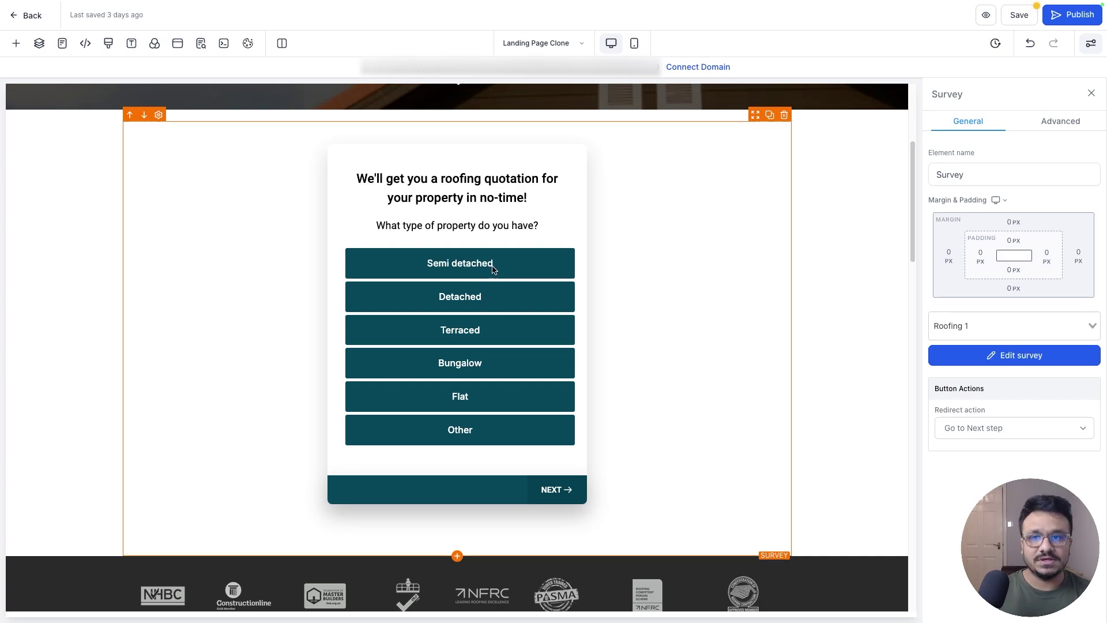
left_click(555, 119)
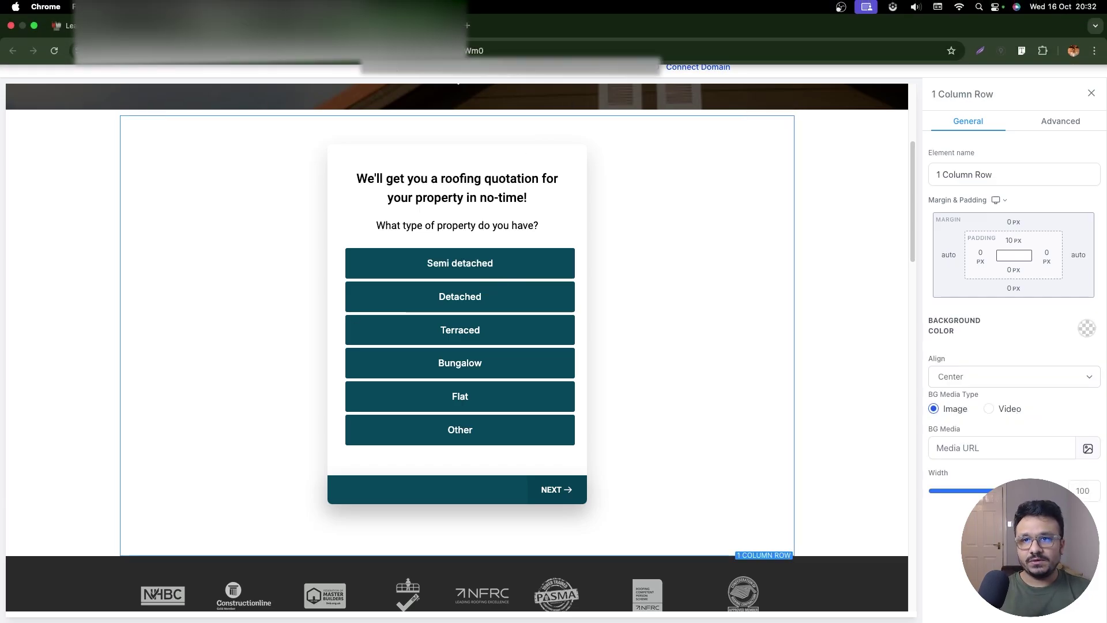
Step: Bring up the live desktop preview, scroll to the hero and down to the quote form
left_click(81, 15)
scroll(438, 261, "up", 5)
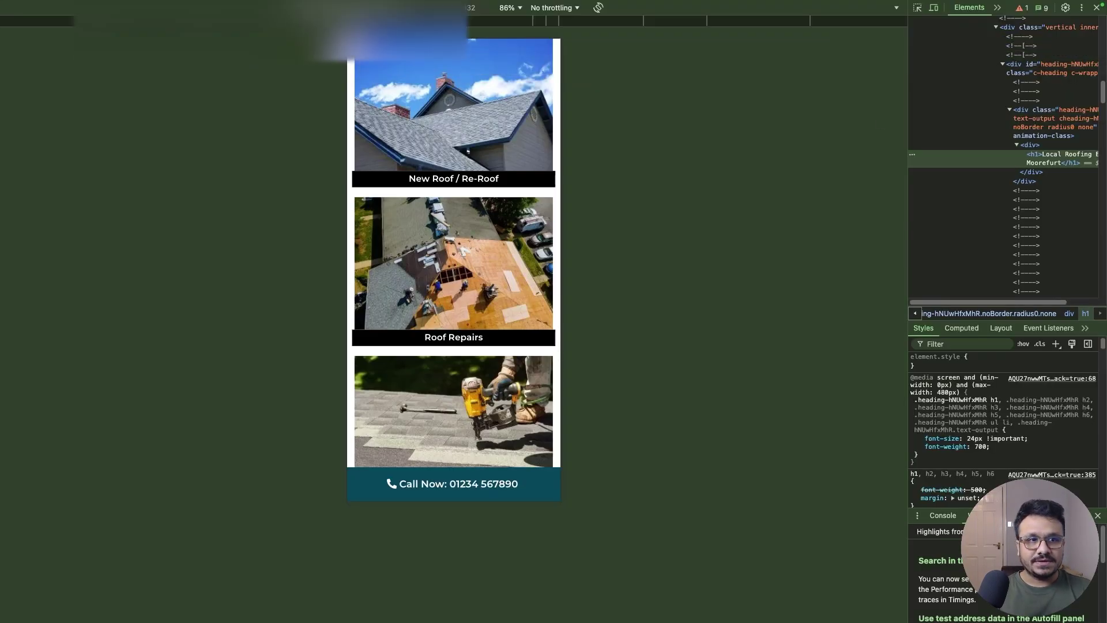
mouse_move(1098, 6)
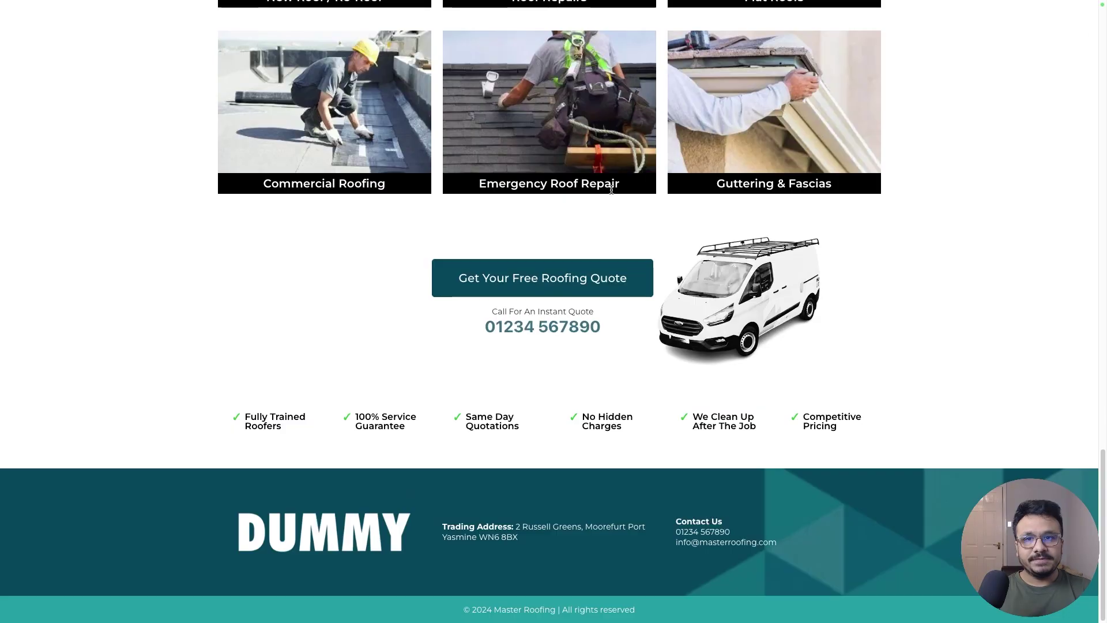
scroll(402, 286, "up", 15)
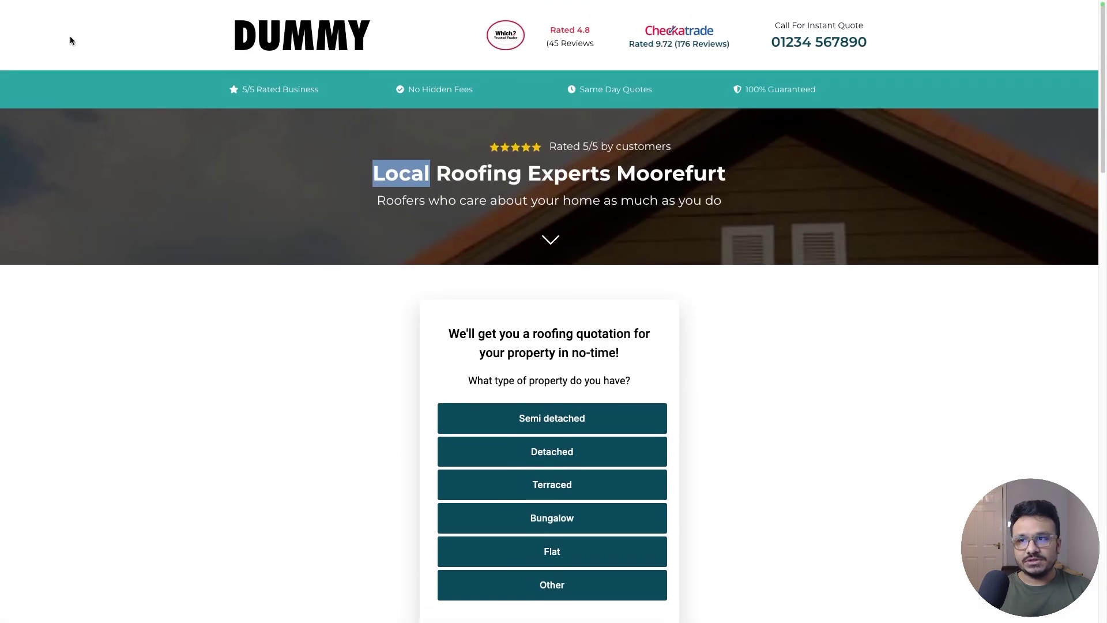
left_click(104, 140)
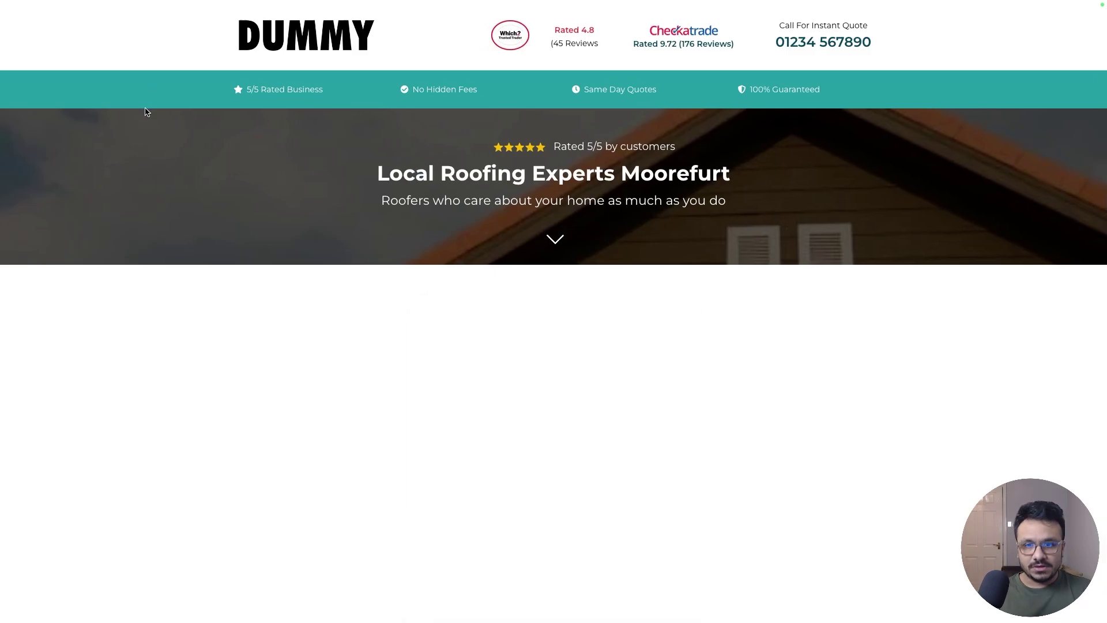
scroll(323, 233, "down", 3)
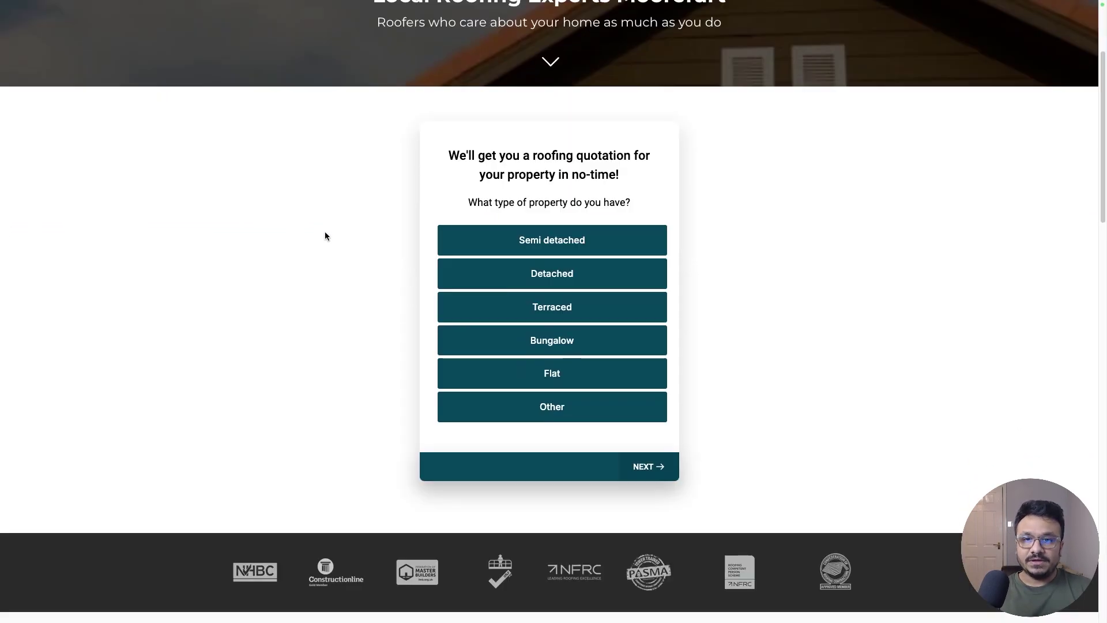
Step: Answer the quote form with Semi detached, a type of work, and ASAP start
left_click(525, 247)
left_click(540, 248)
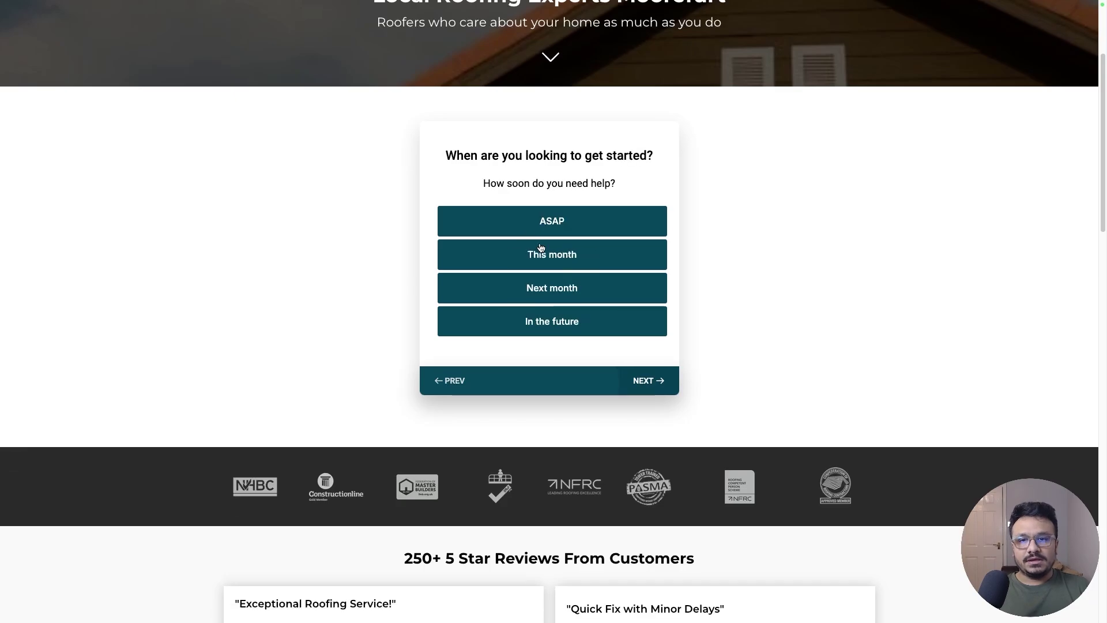
left_click(576, 226)
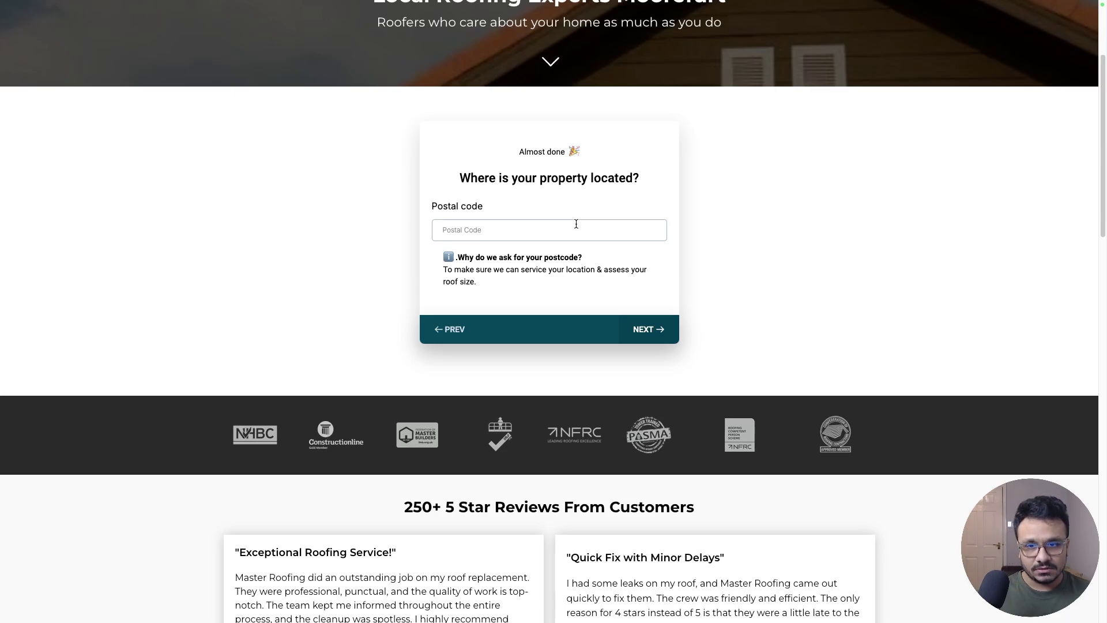
Step: Leave the full-screen live preview and return to the page builder
scroll(583, 303, "down", 5)
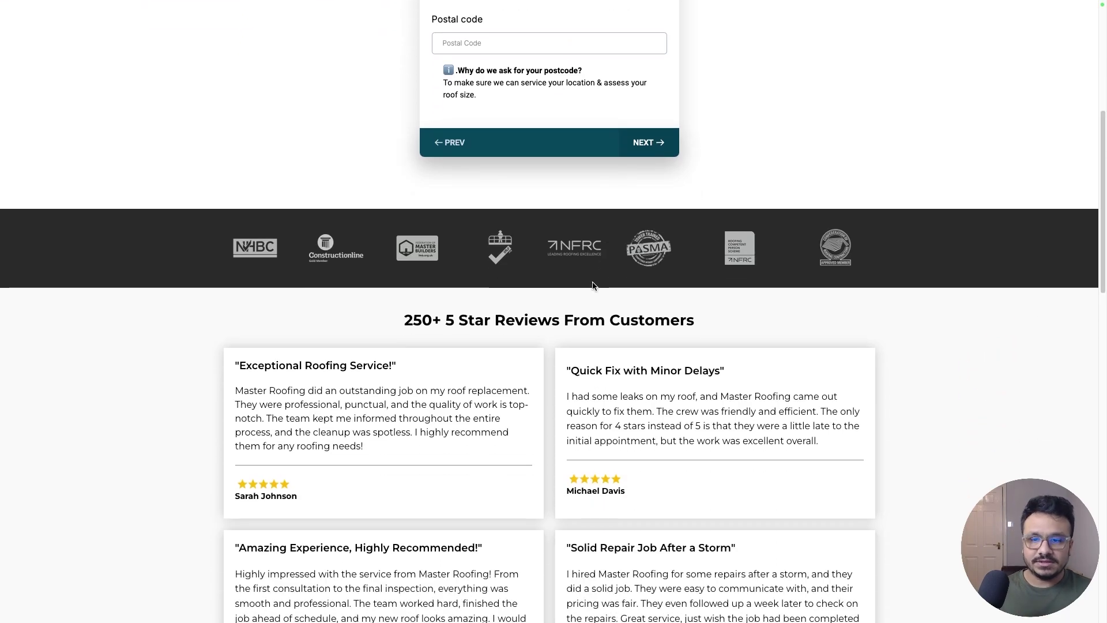
key("Escape")
key("super+w")
scroll(455, 358, "down", 5)
scroll(456, 355, "up", 2)
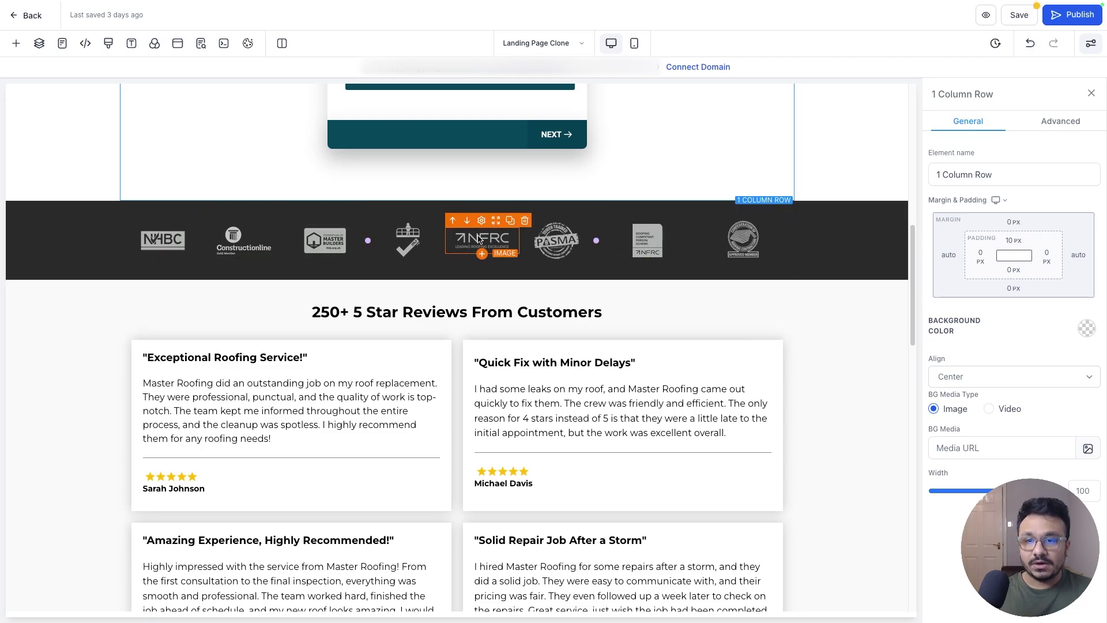
scroll(600, 239, "up", 10)
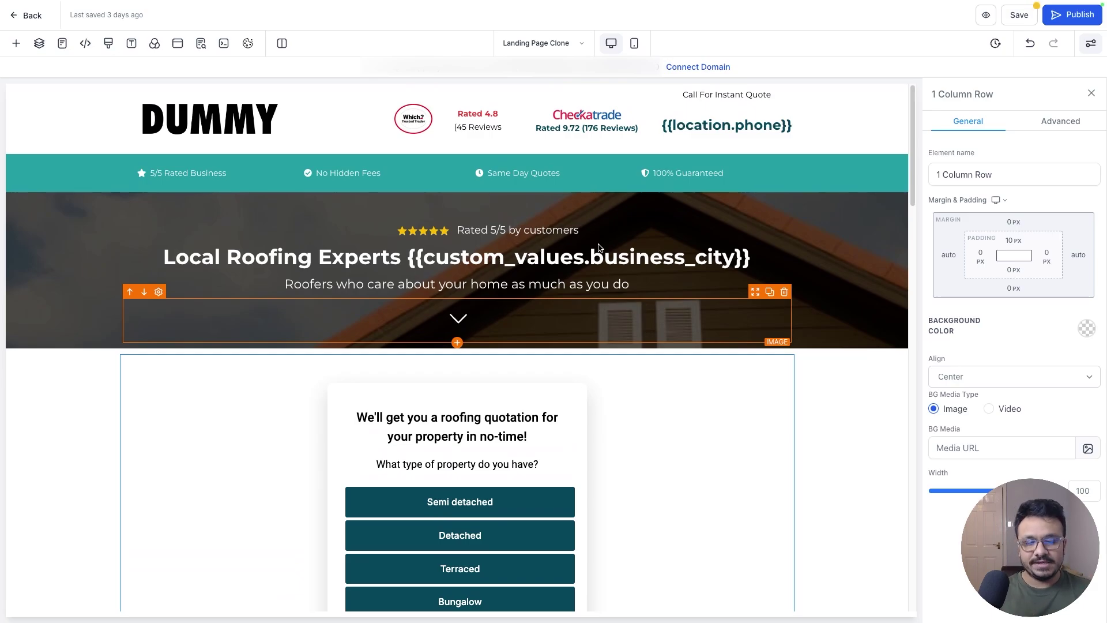
scroll(599, 248, "down", 10)
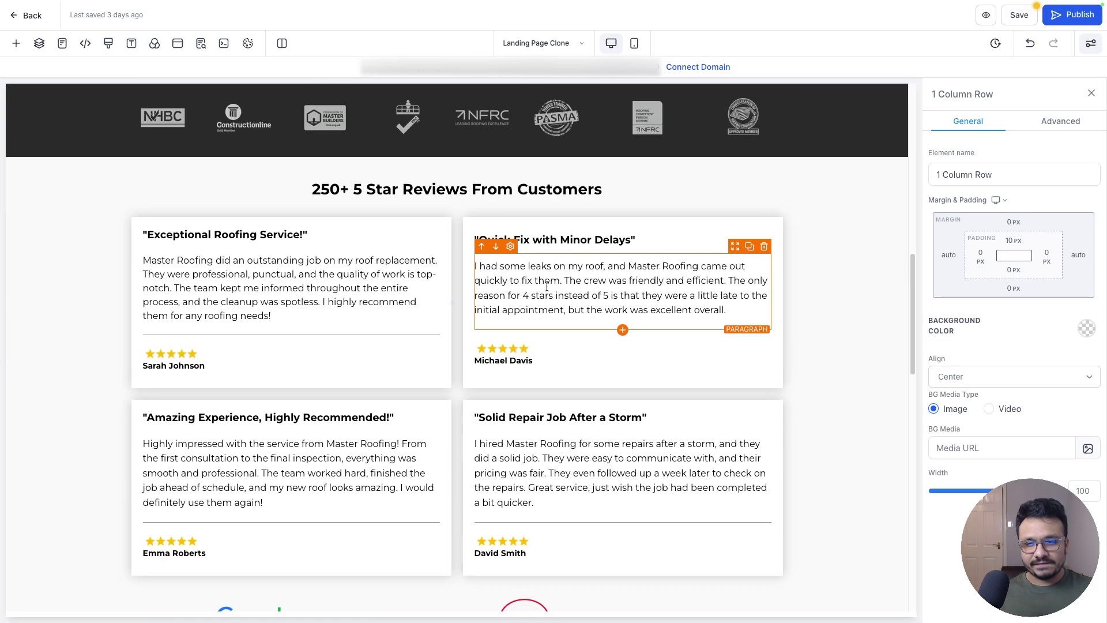
scroll(510, 303, "down", 1)
scroll(230, 196, "up", 2)
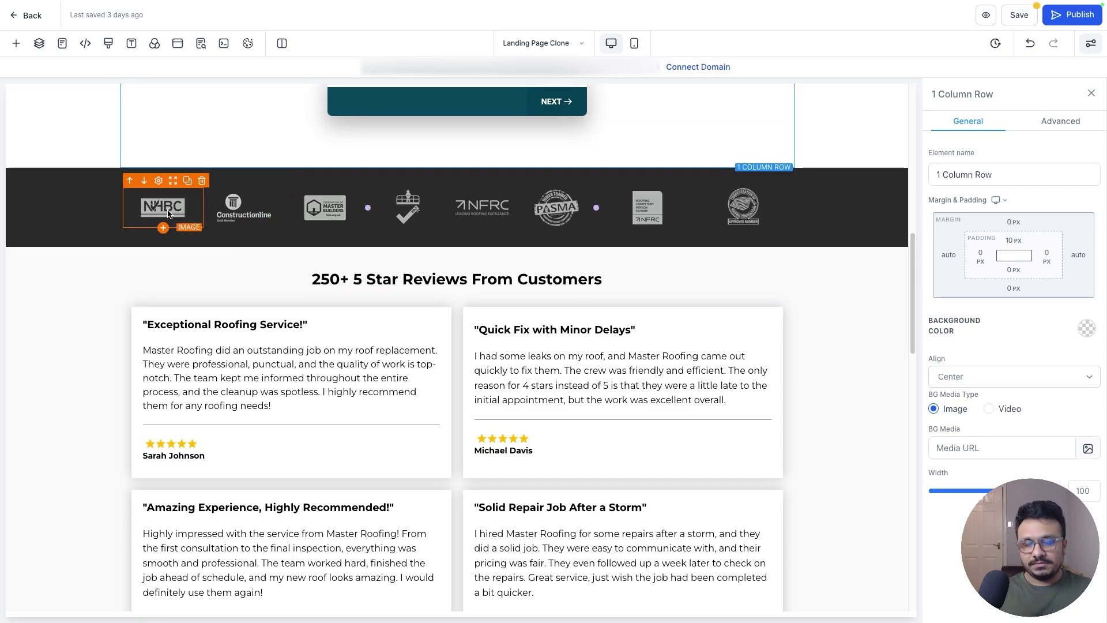
scroll(85, 339, "up", 5)
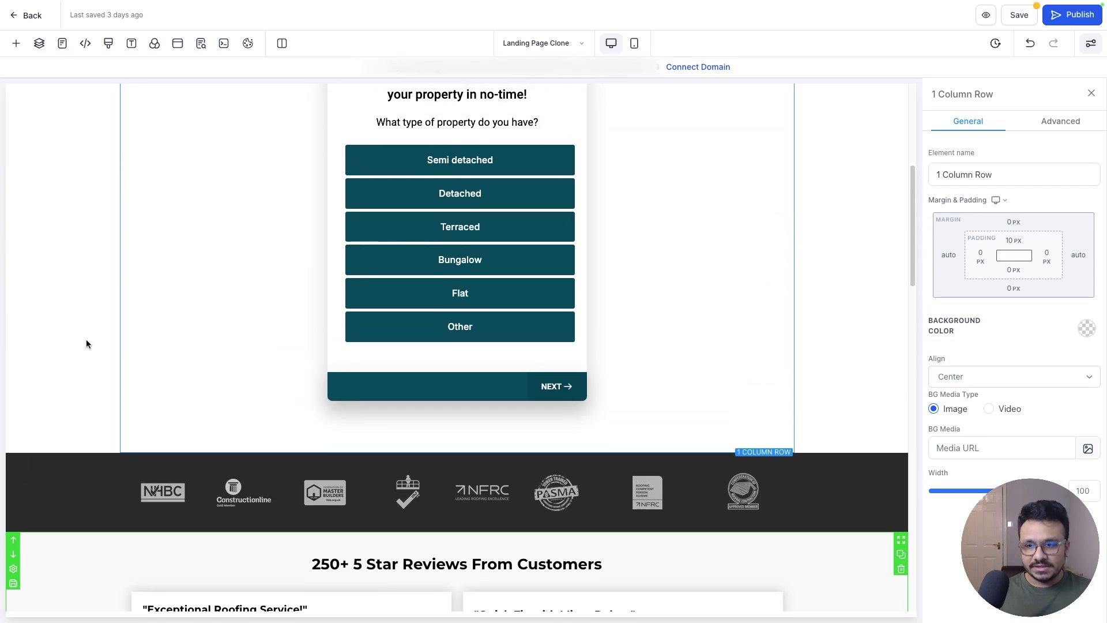
scroll(85, 339, "down", 5)
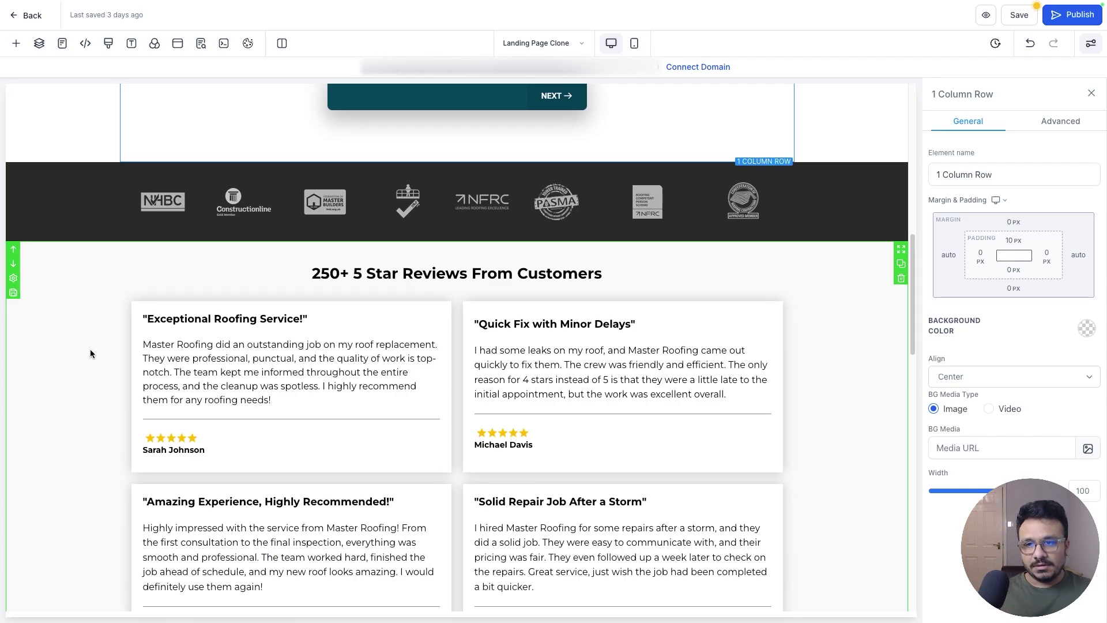
scroll(89, 347, "down", 3)
scroll(95, 342, "up", 2)
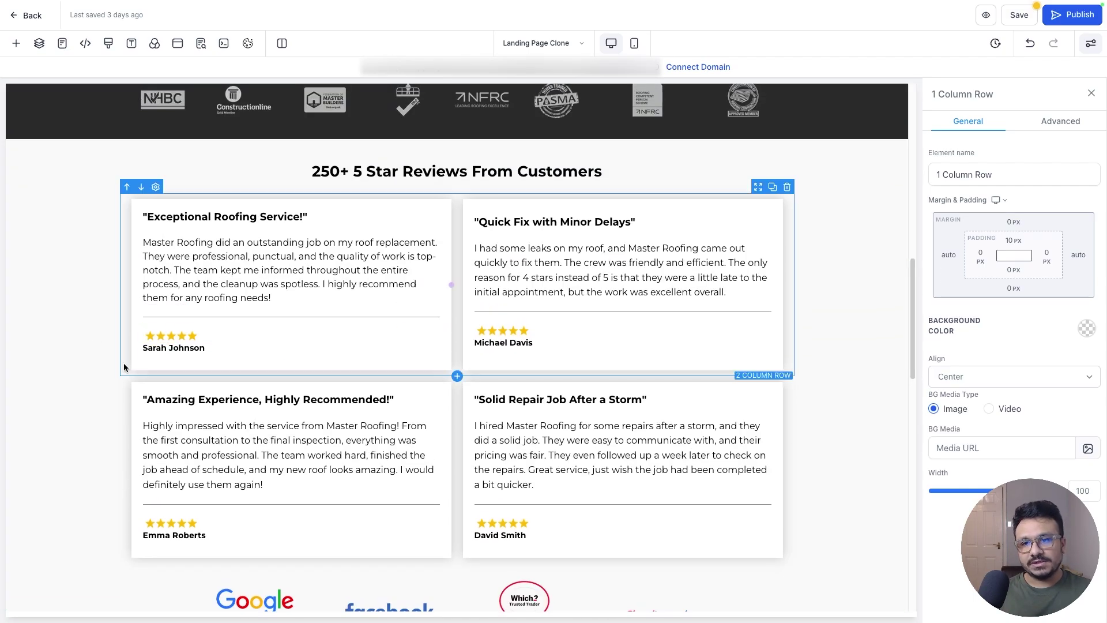
left_click(462, 328)
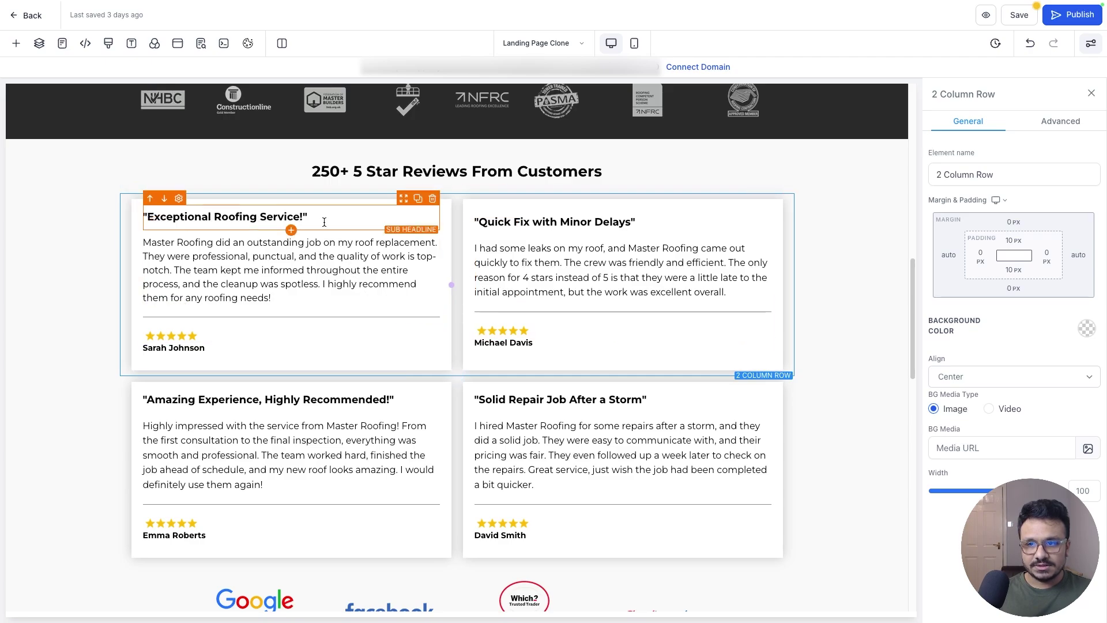
left_click(572, 209)
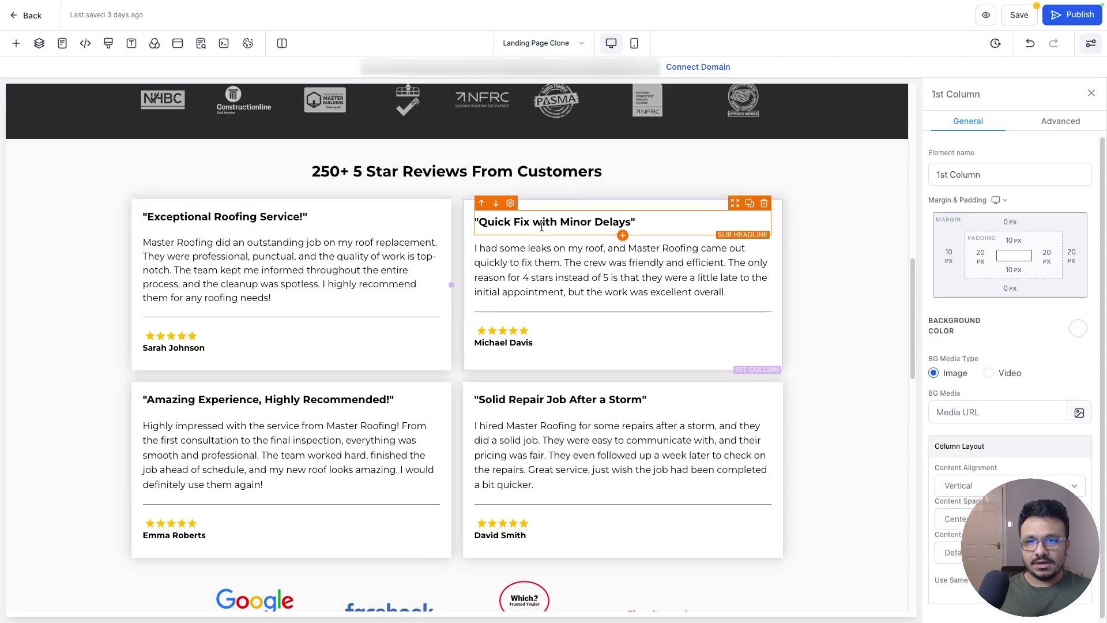
left_click(542, 224)
left_click(535, 294)
left_click(534, 330)
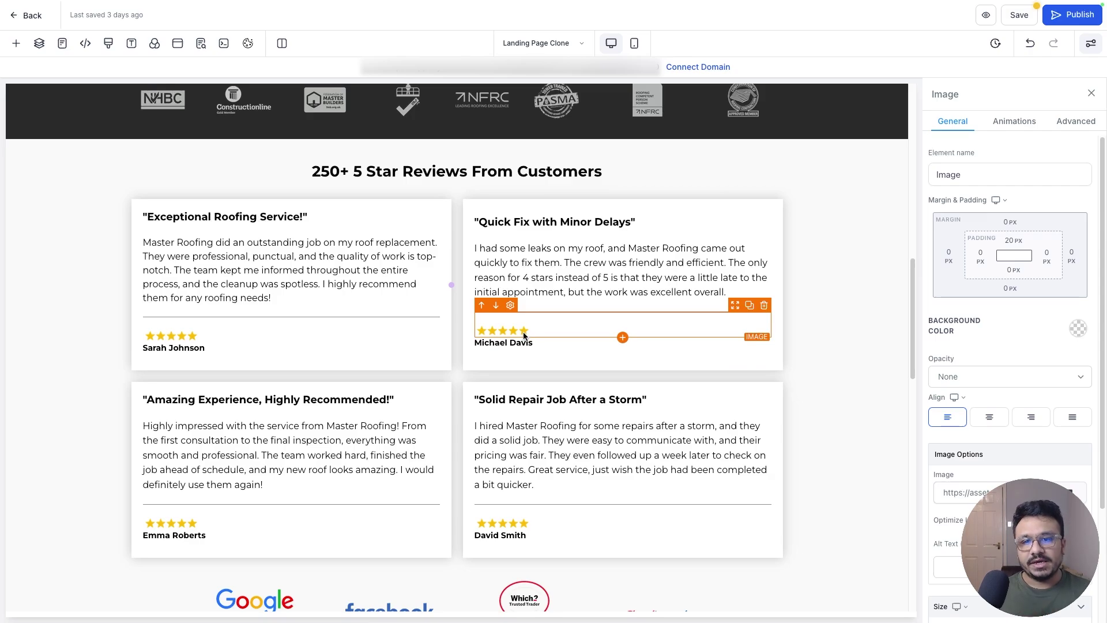
left_click(522, 342)
scroll(452, 268, "down", 2)
left_click(453, 271)
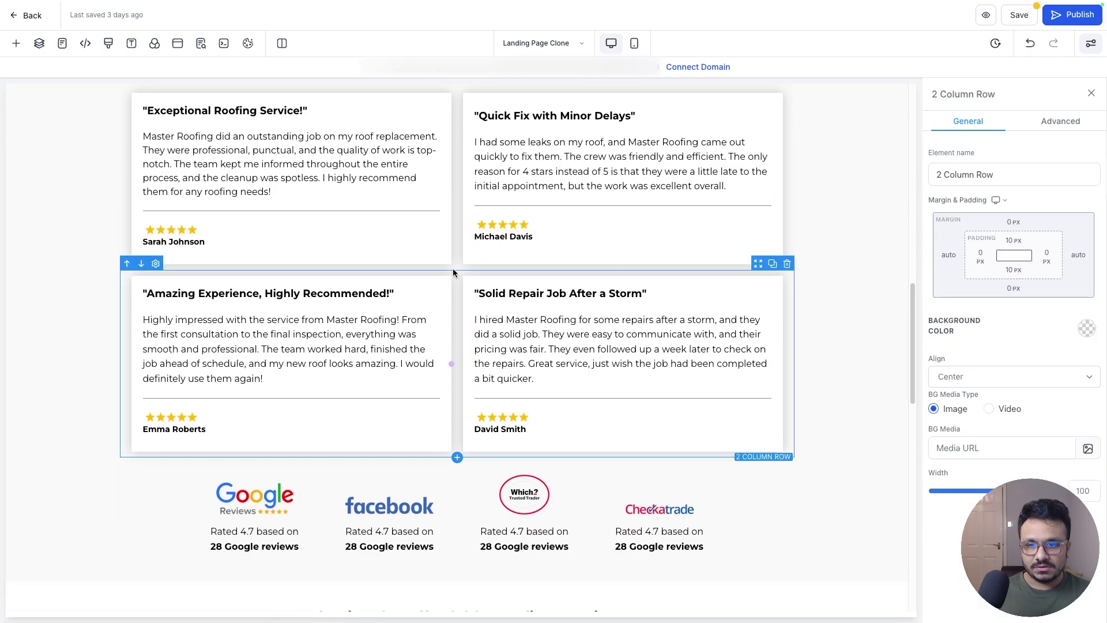
left_click(439, 267)
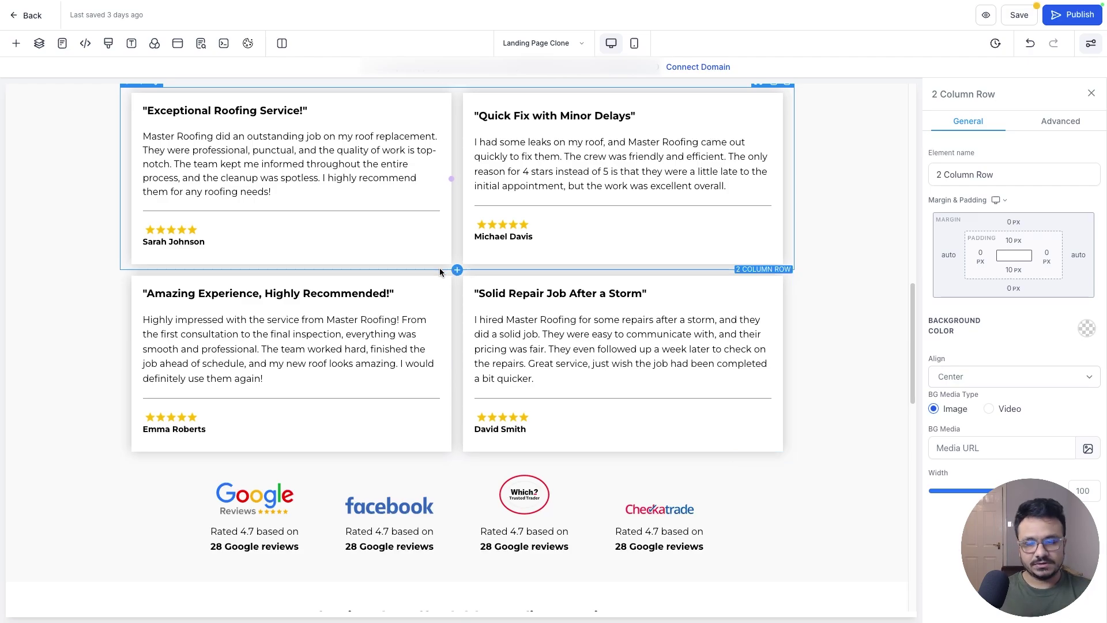
scroll(411, 394, "down", 5)
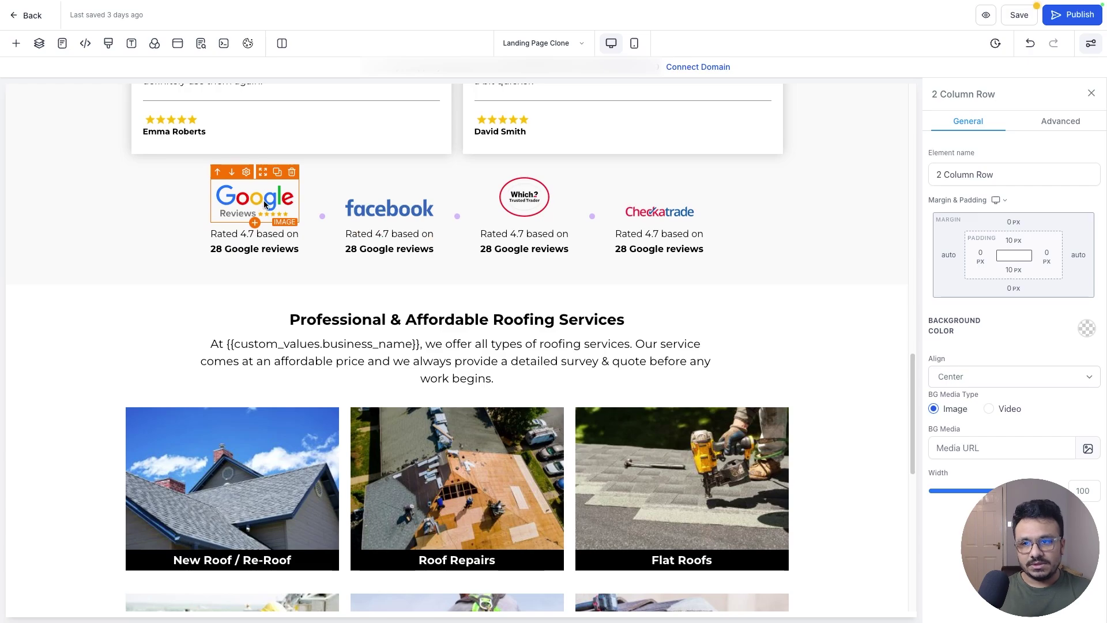
Step: Select the services and footer sections, then switch the canvas to mobile layout
scroll(170, 309, "down", 6)
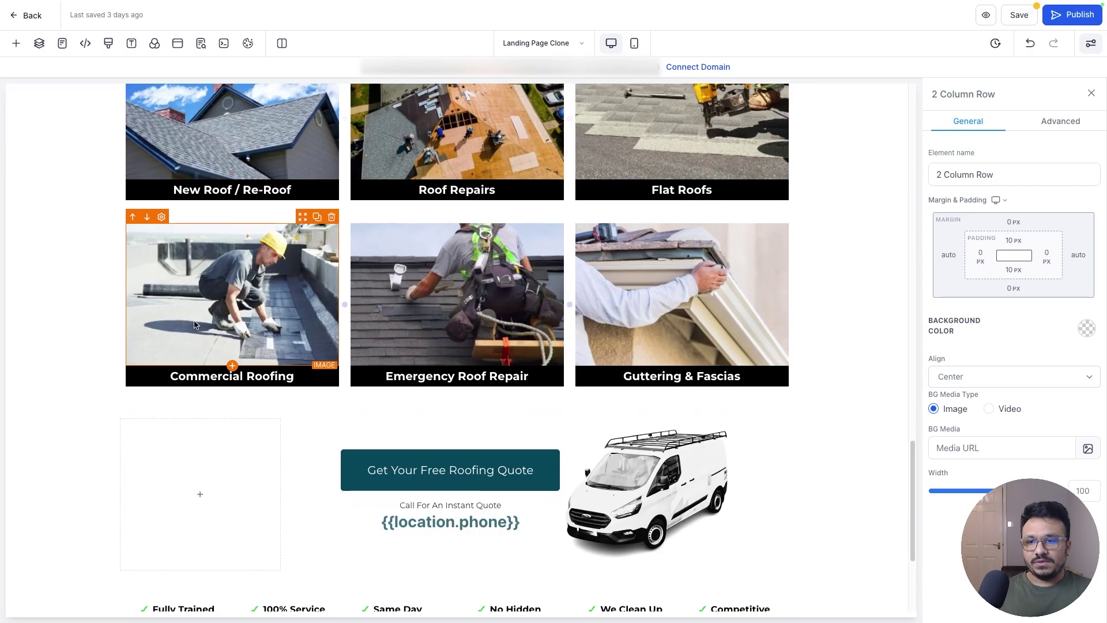
scroll(126, 327, "up", 2)
left_click(106, 329)
scroll(106, 329, "up", 1)
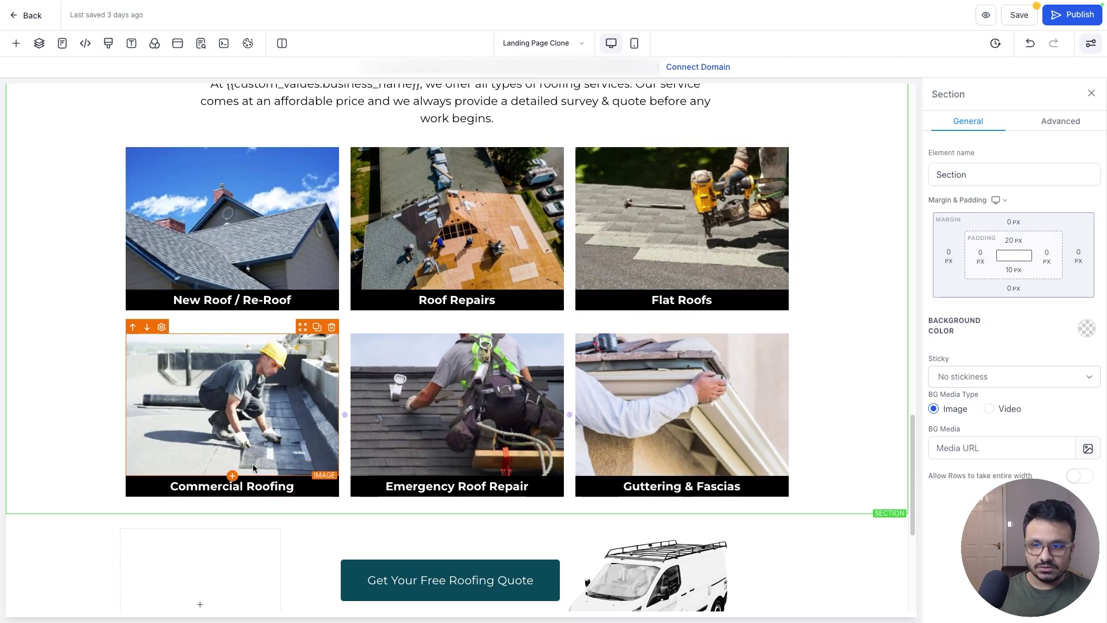
scroll(520, 305, "down", 5)
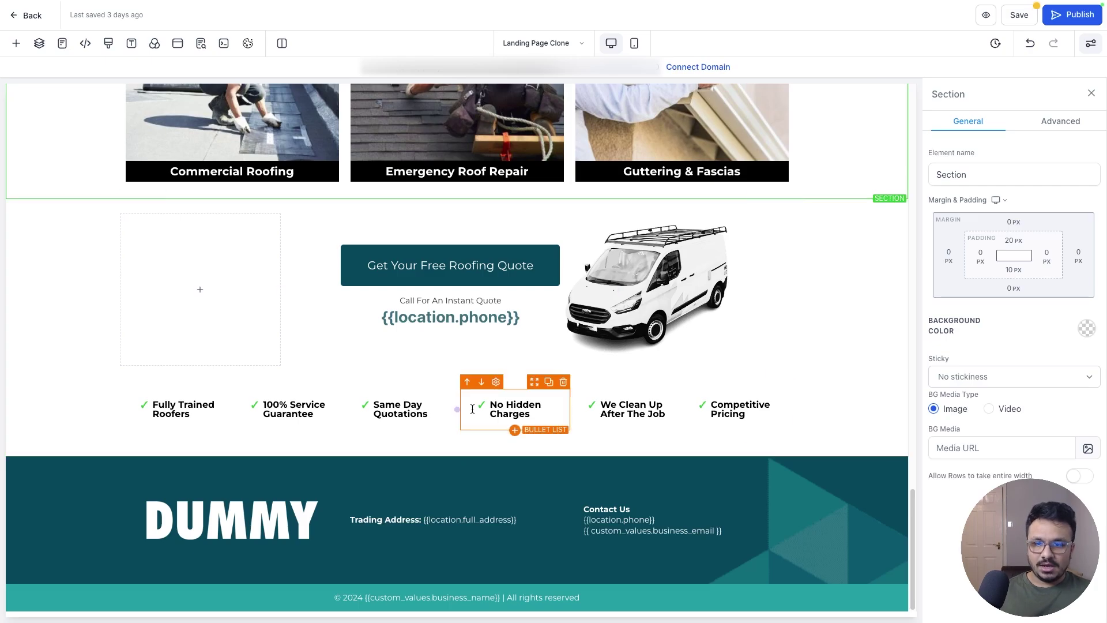
left_click(271, 463)
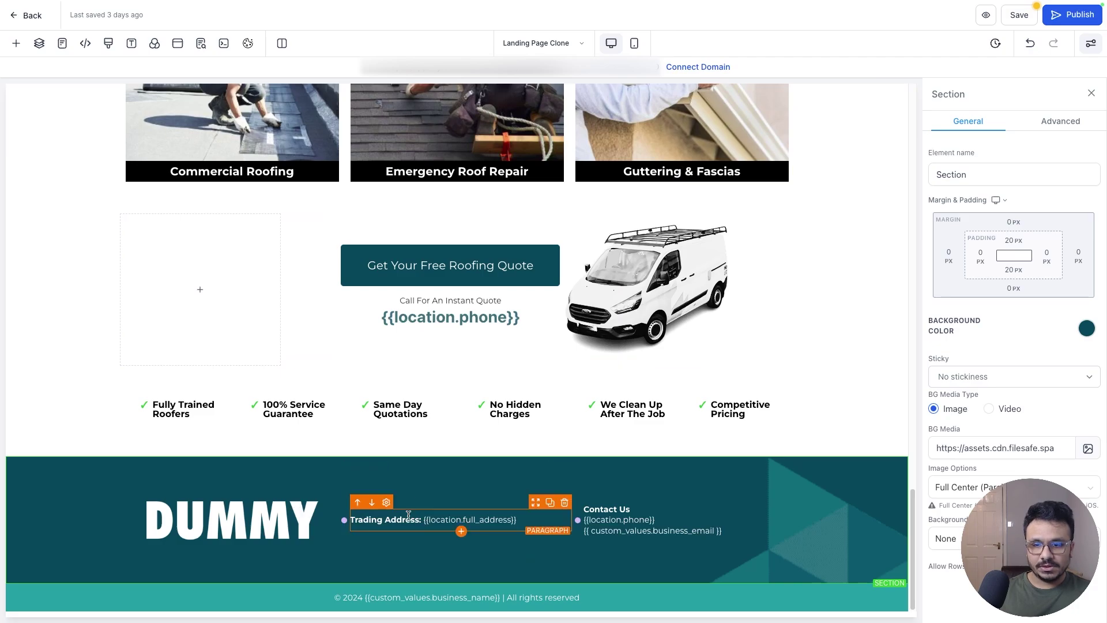
left_click(634, 44)
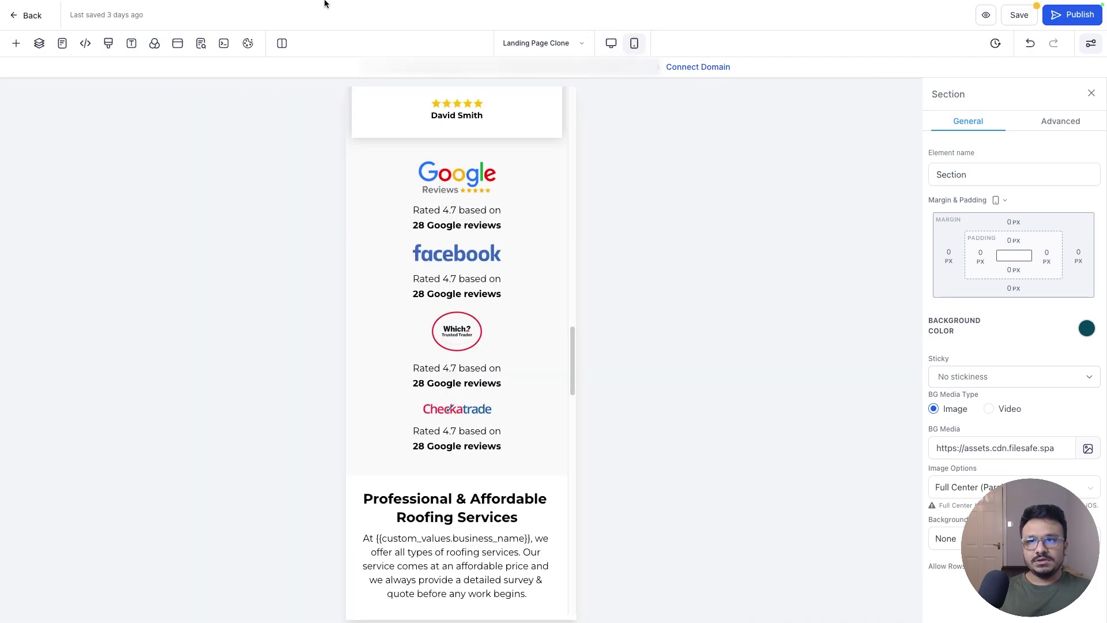
Step: Show the live landing page full screen in Chrome and open its context menu
left_click(346, 25)
scroll(553, 345, "up", 10)
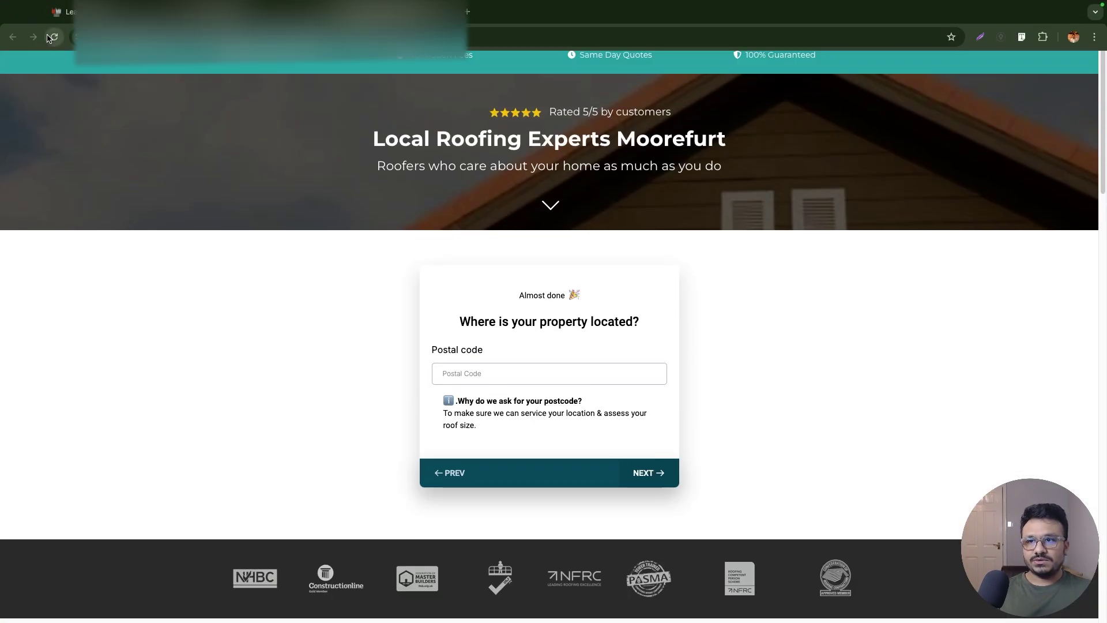
key("ctrl+super+f")
scroll(144, 211, "down", 5)
scroll(147, 214, "down", 5)
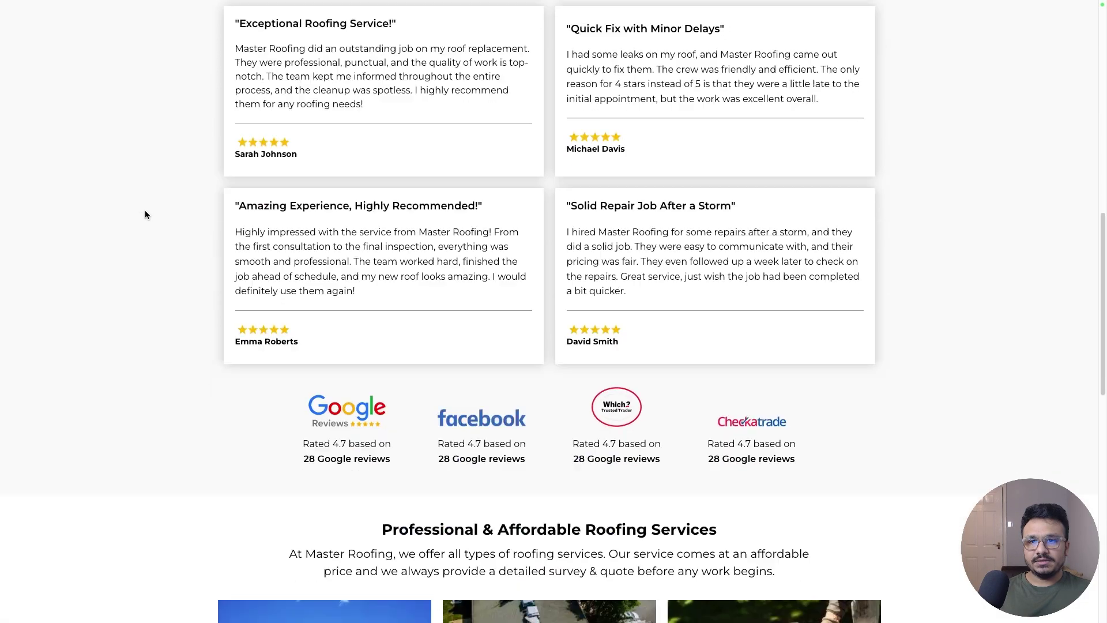
scroll(144, 215, "up", 12)
right_click(235, 219)
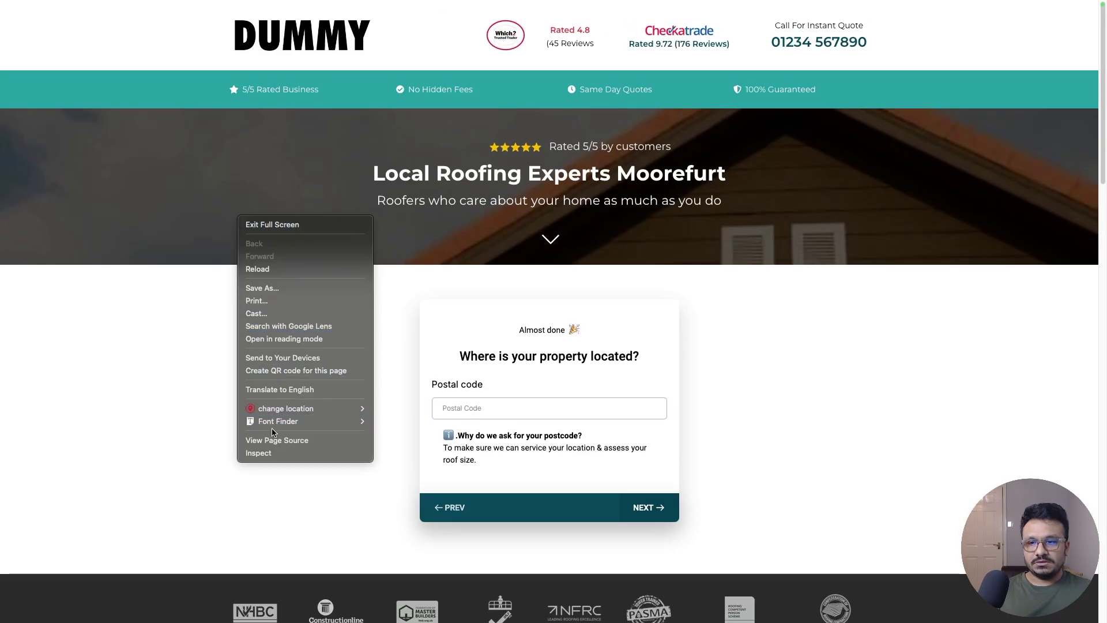
Step: Inspect the live page as an iPhone 14 Pro Max, reload it, and scroll through to the footer
left_click(271, 453)
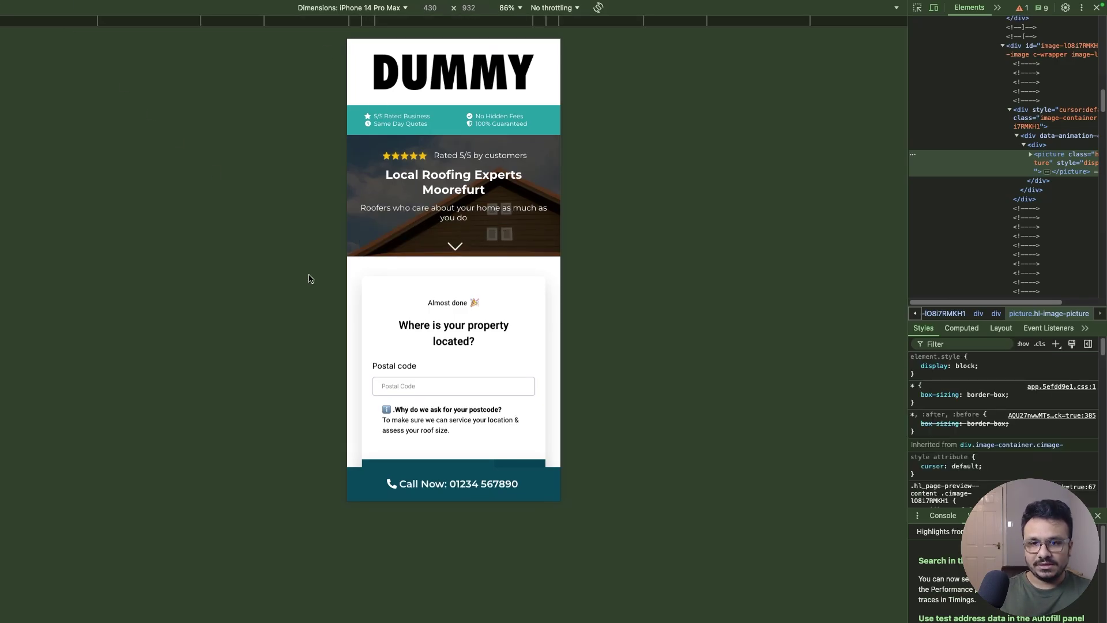
key("ctrl+r")
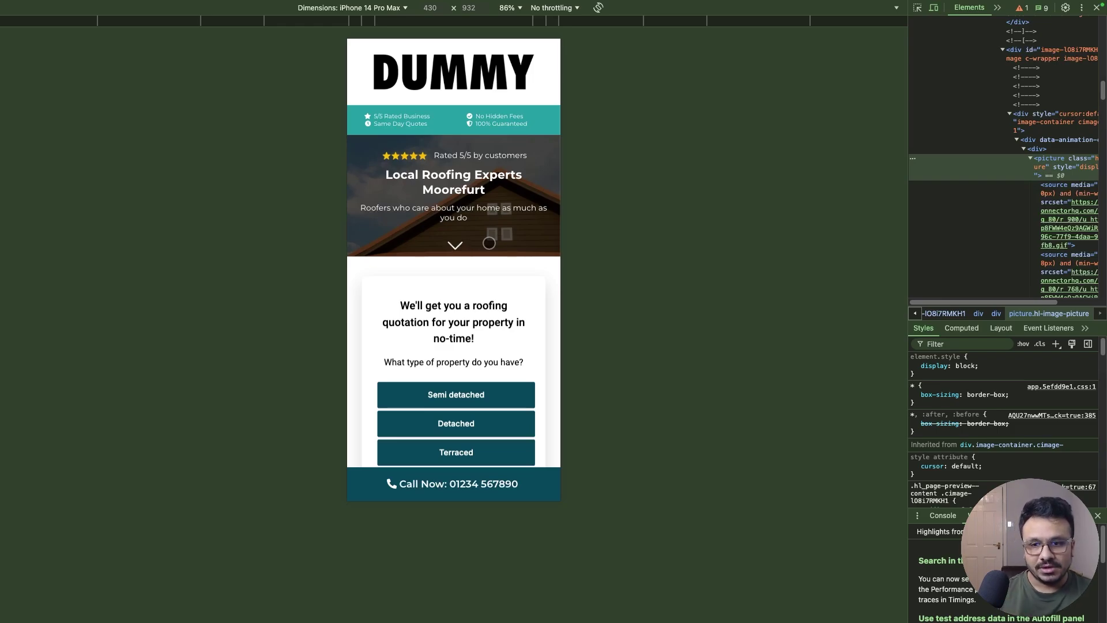
scroll(451, 456, "down", 2)
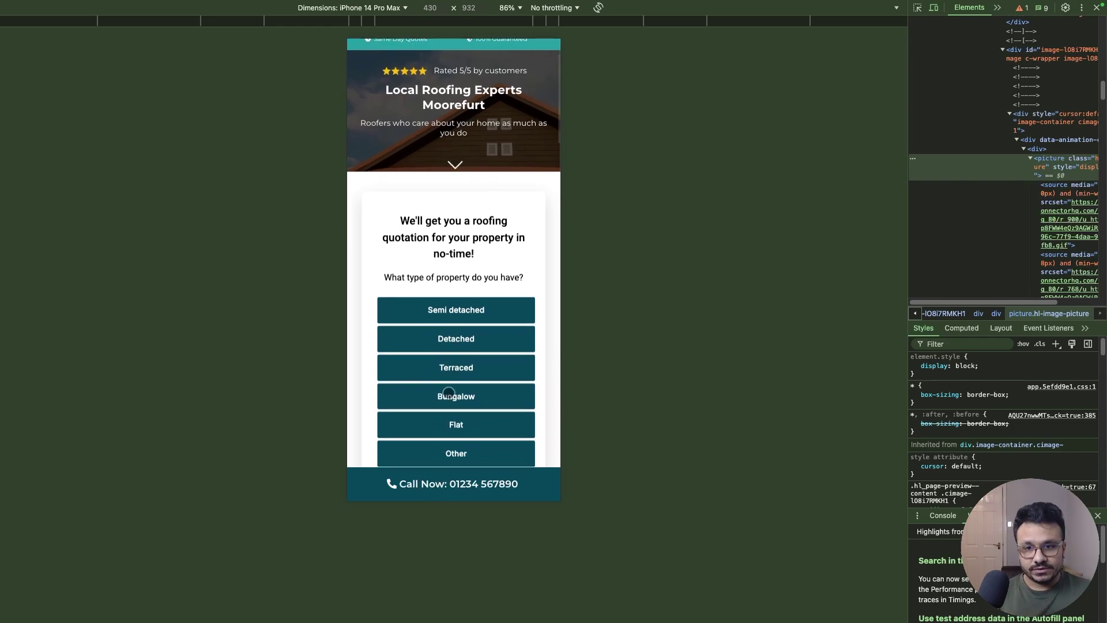
scroll(449, 392, "down", 10)
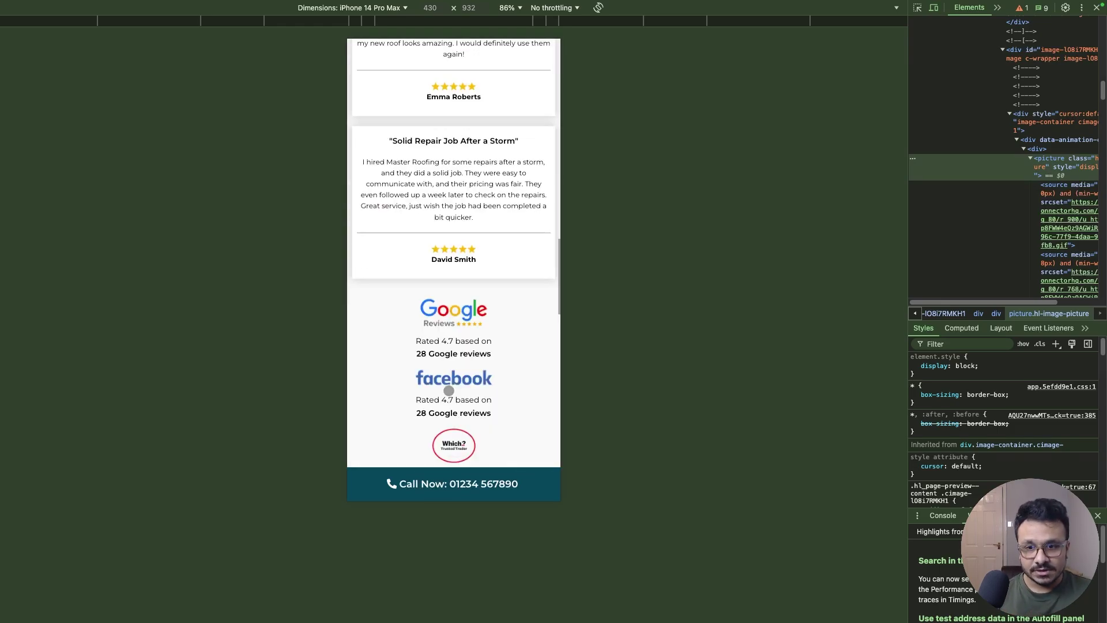
scroll(448, 390, "down", 15)
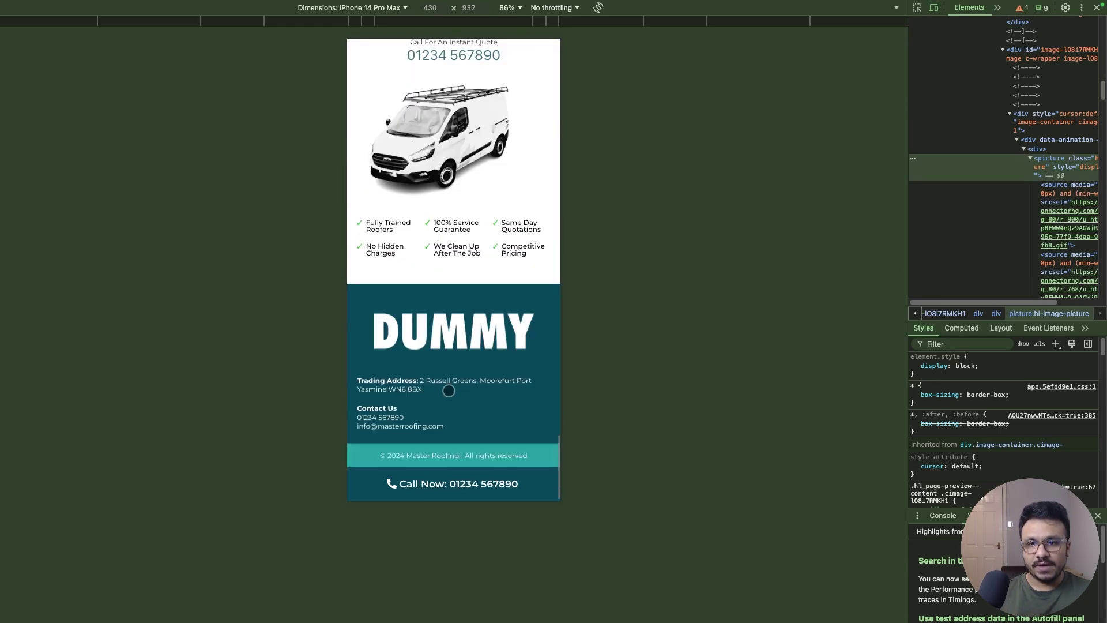
scroll(449, 390, "up", 20)
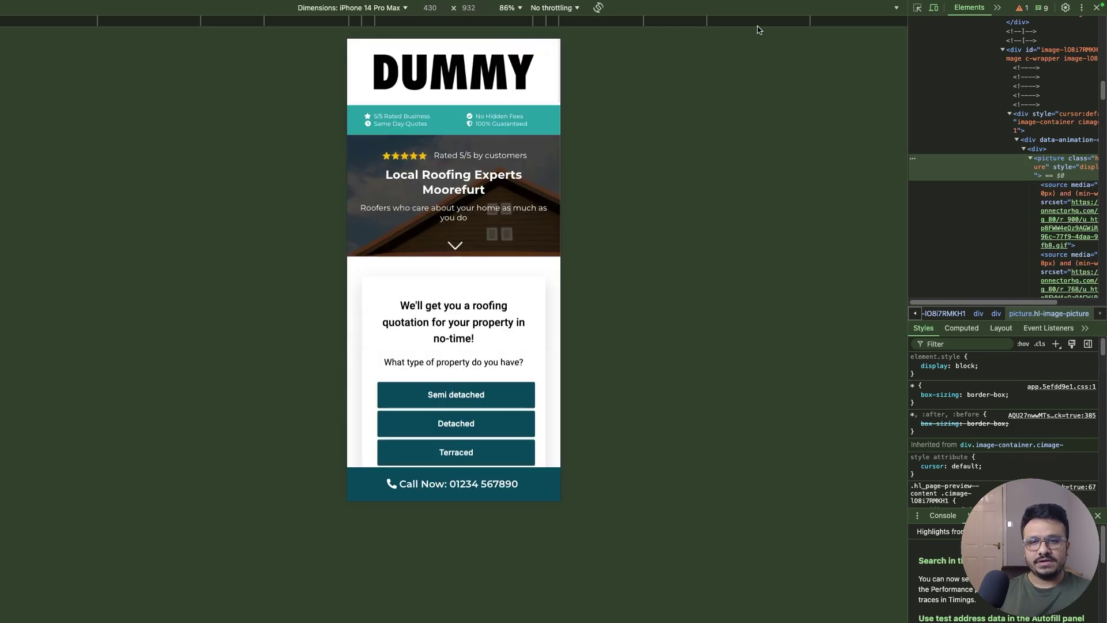